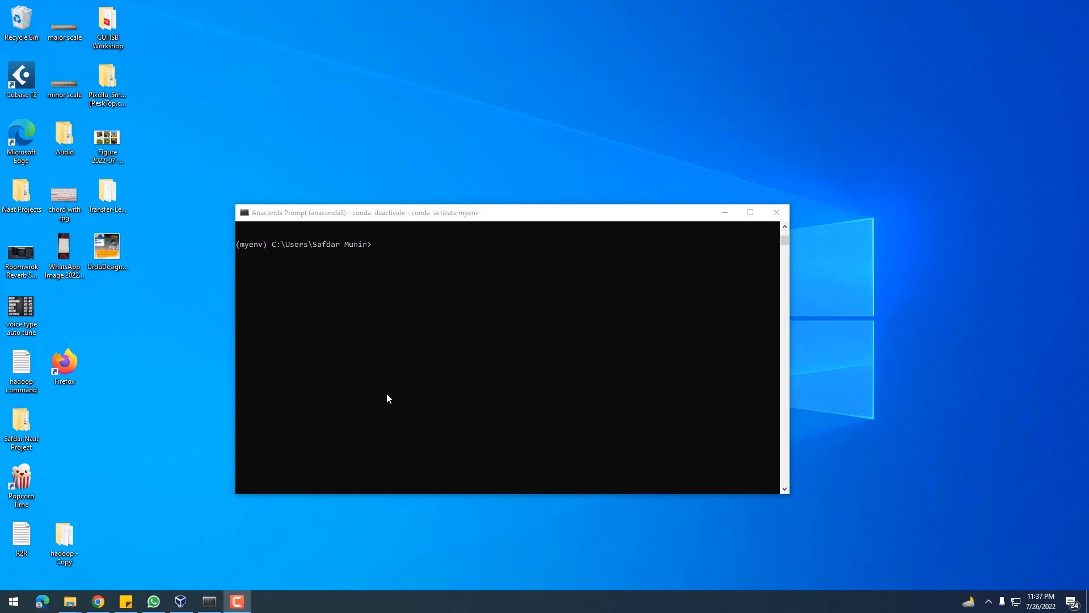
click(397, 380)
key(super)
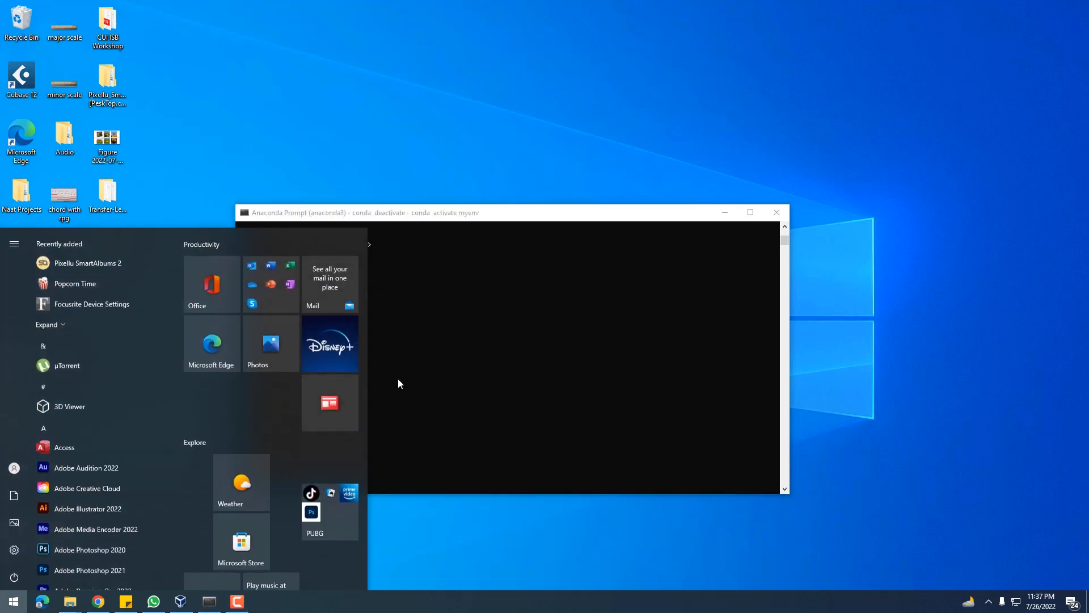
text(ana)
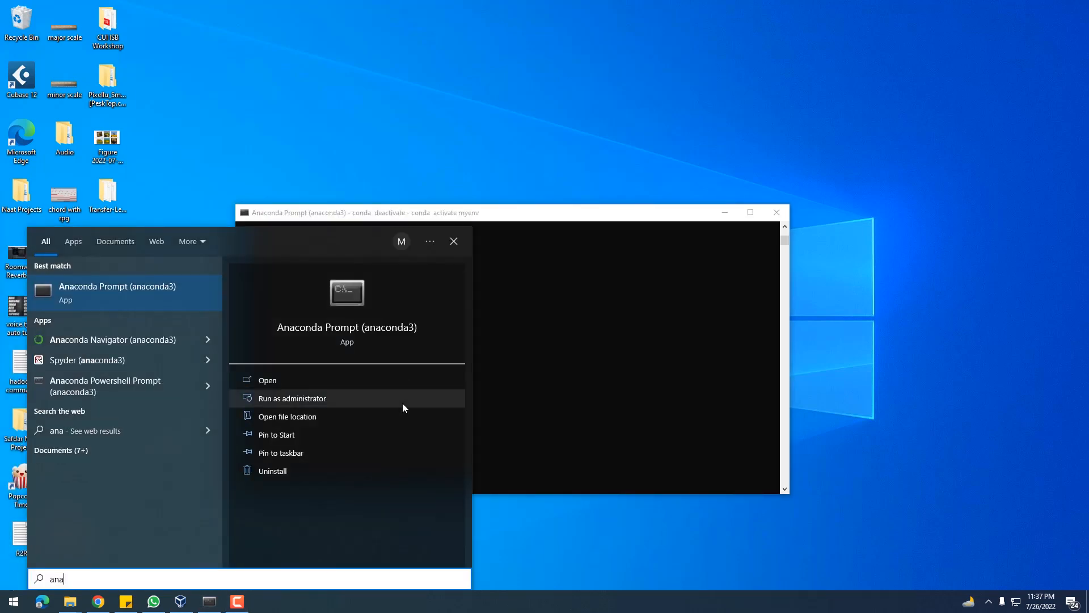
click(550, 370)
Install the opencv-python package with pip in the myenv environment
drag(437, 222, 482, 230)
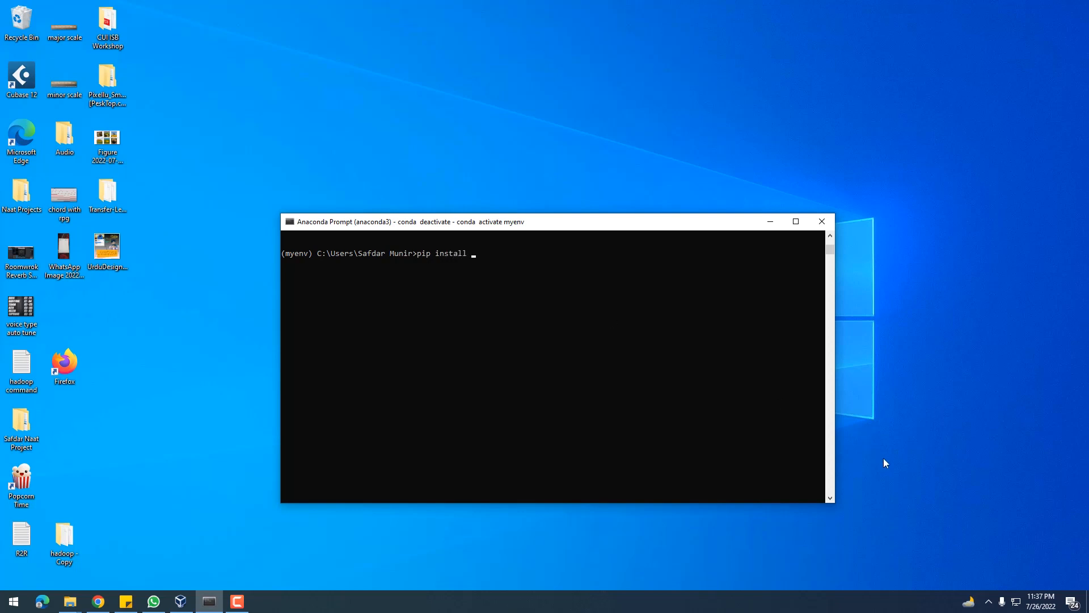
text(opencv-python)
key(Return)
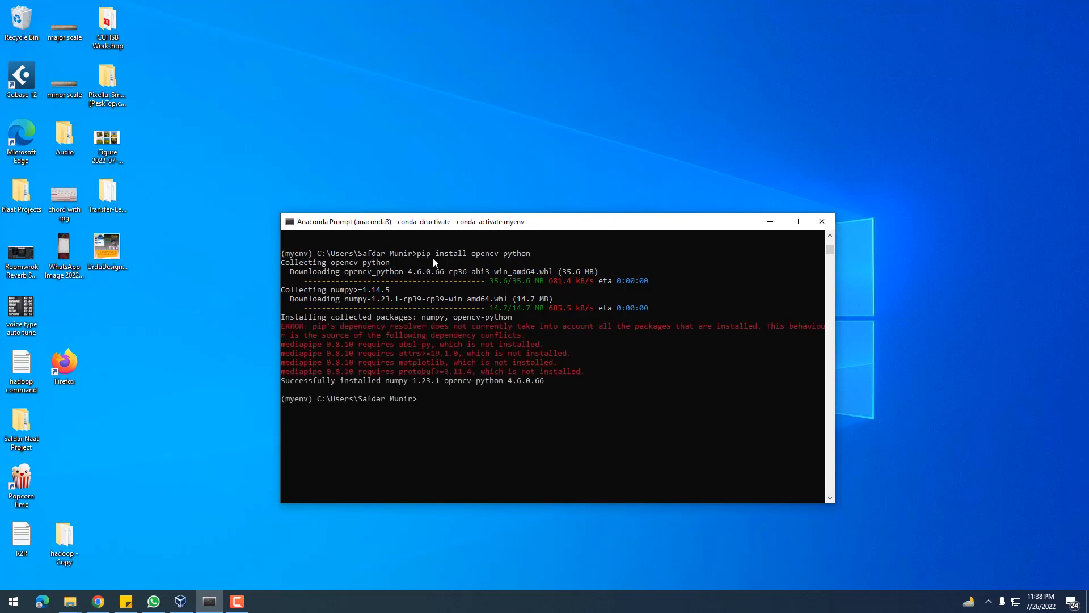
Check the OpenCV installation by importing cv2 in a Python session, and exit back to the myenv prompt
click(456, 408)
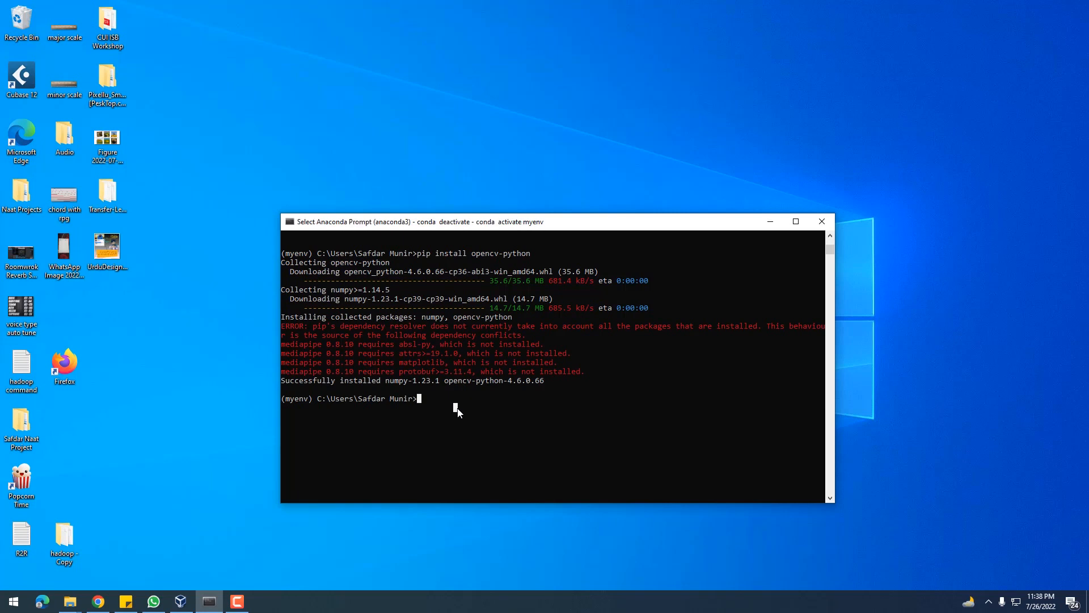
text(python)
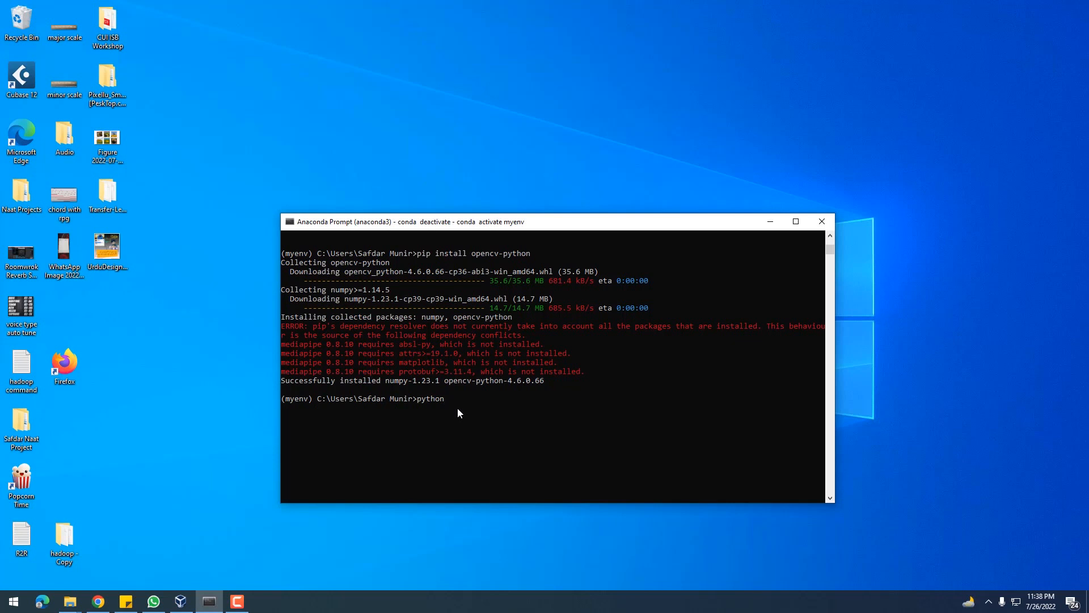
key(Return)
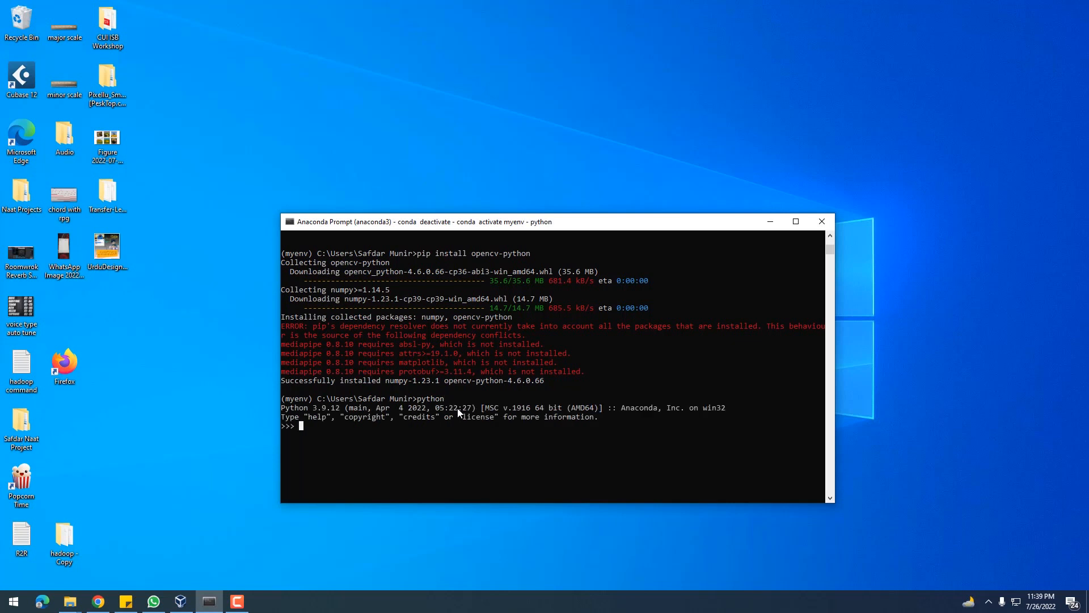
text(import cv2)
key(Return)
key(ctrl+z)
key(Return)
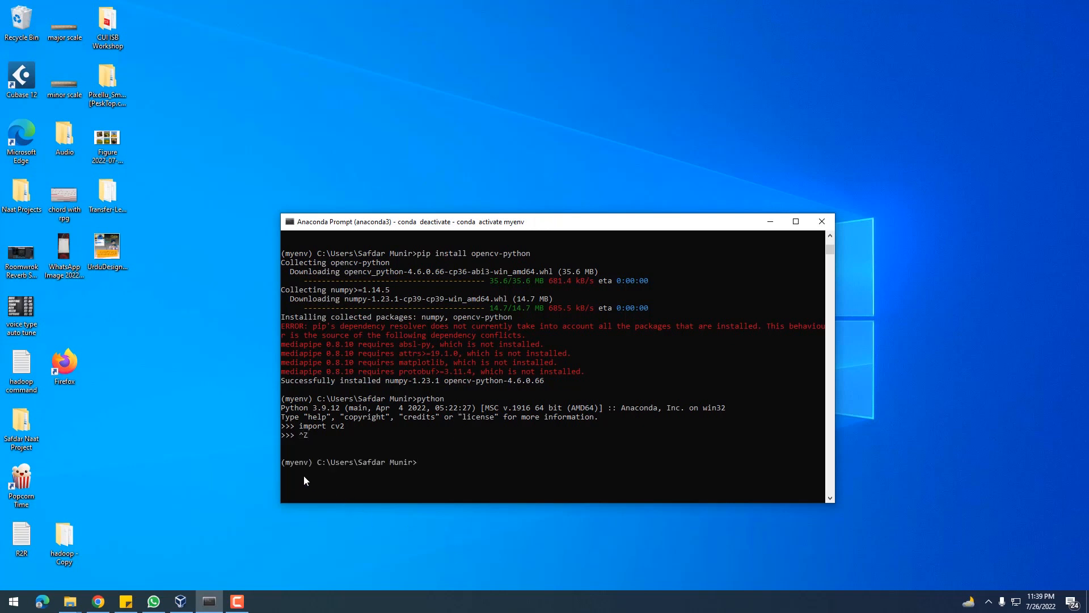
Install the tensorflow package with pip in the myenv environment
drag(282, 463, 318, 467)
click(425, 464)
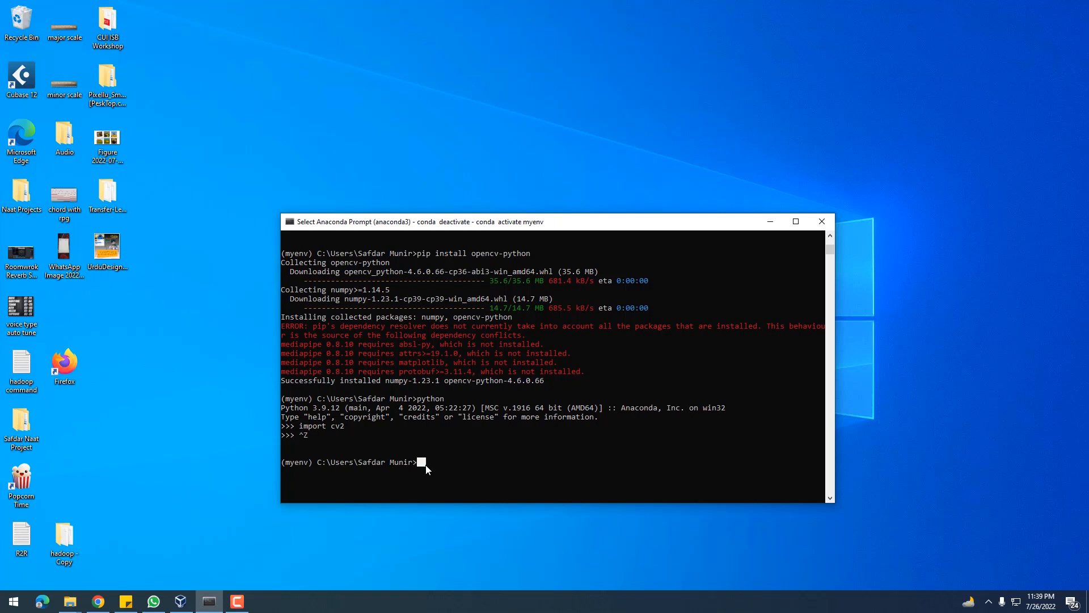
text(pip install)
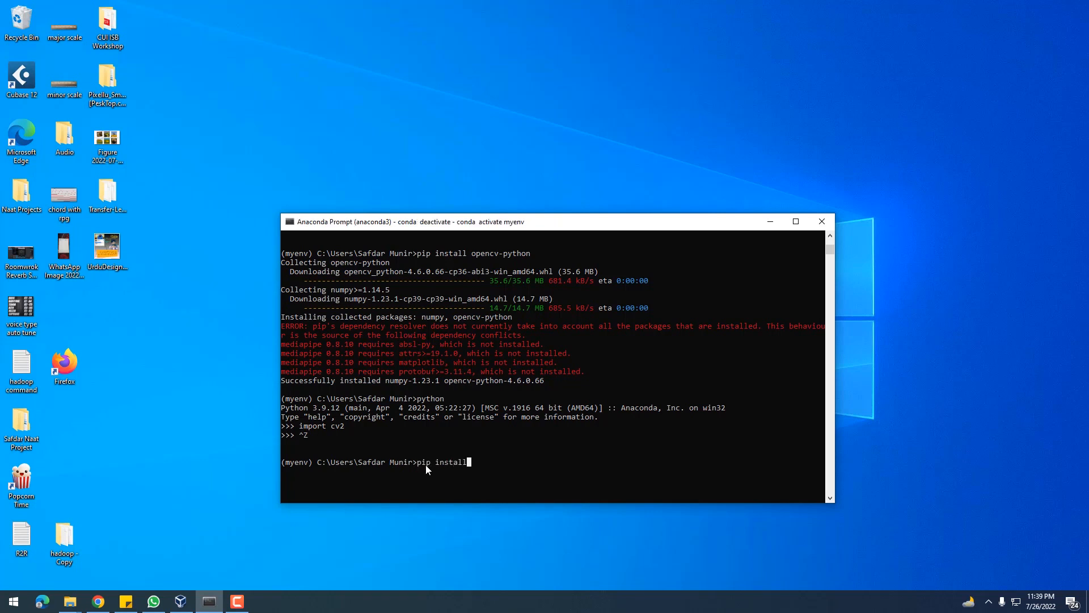
text( tensorflow)
key(Return)
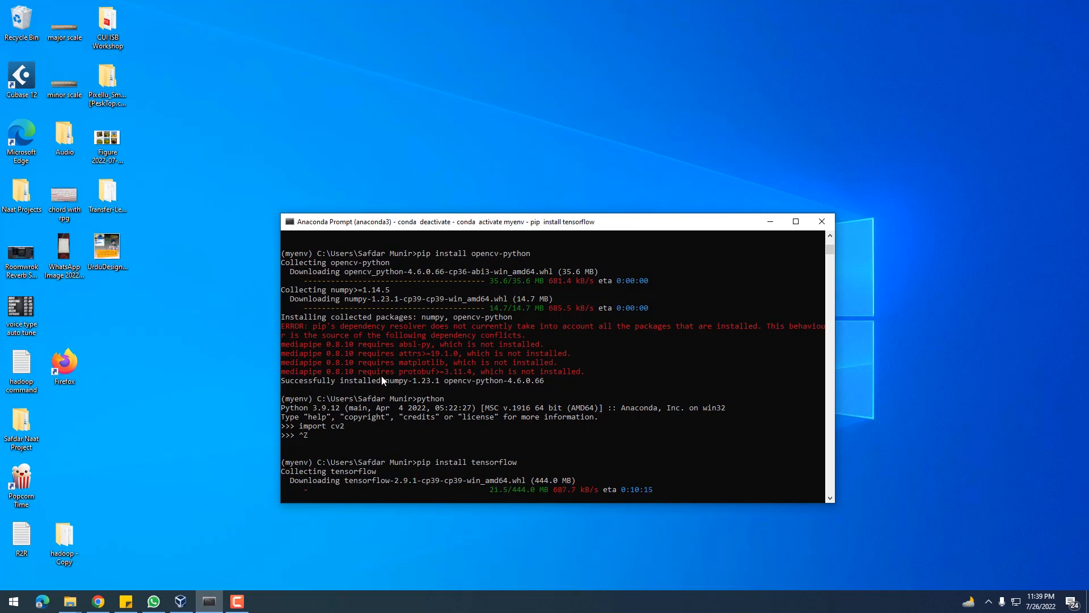
Browse in File Explorer to the .keras folder inside the user's profile folder on drive C
click(232, 327)
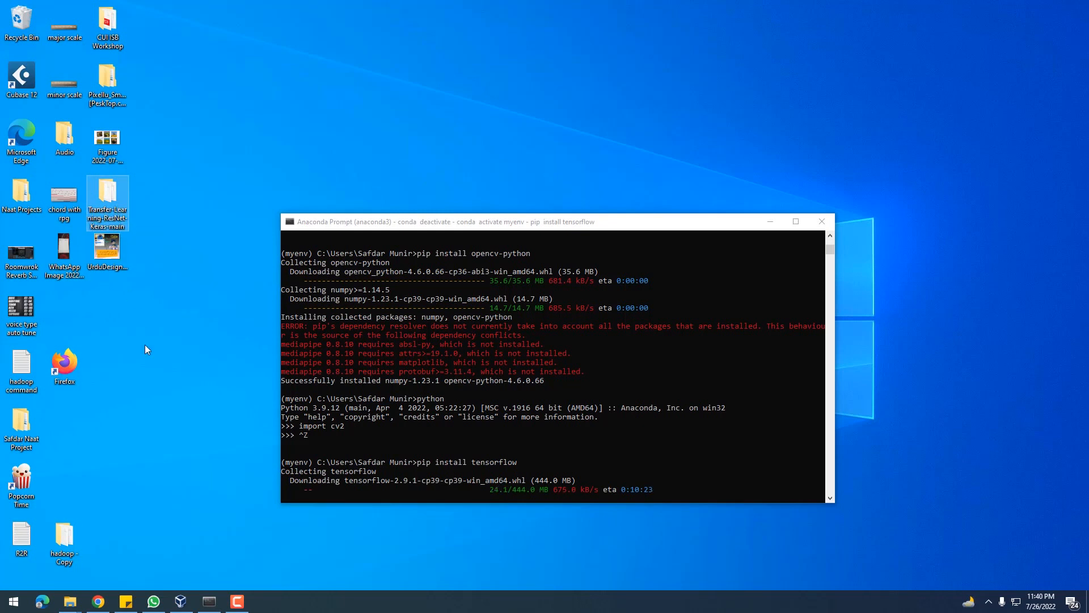
double_click(105, 202)
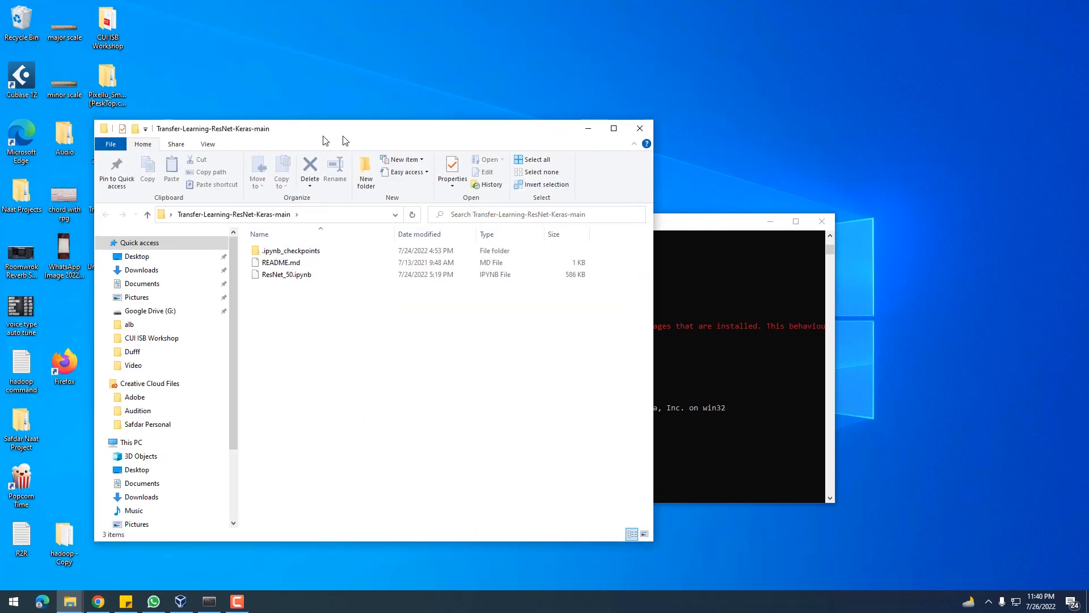
drag(325, 140, 412, 132)
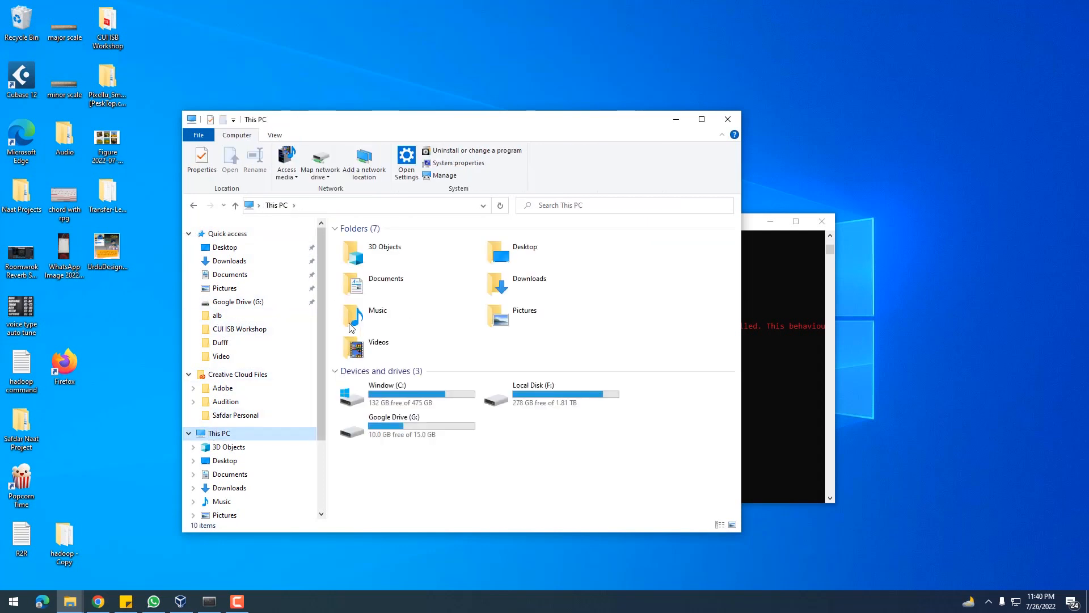
double_click(402, 389)
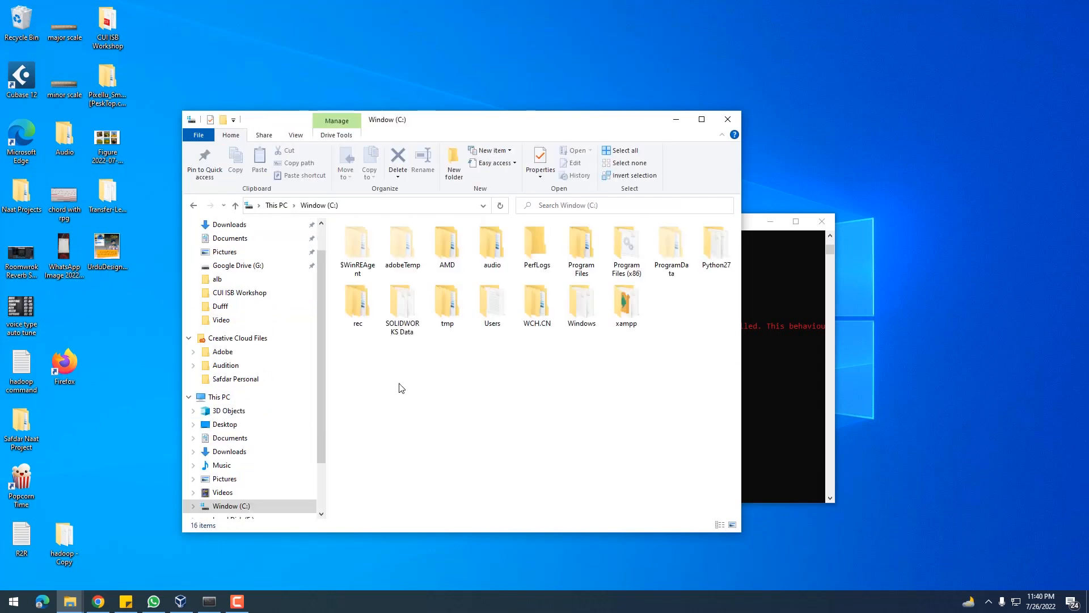
double_click(492, 307)
click(373, 267)
double_click(373, 268)
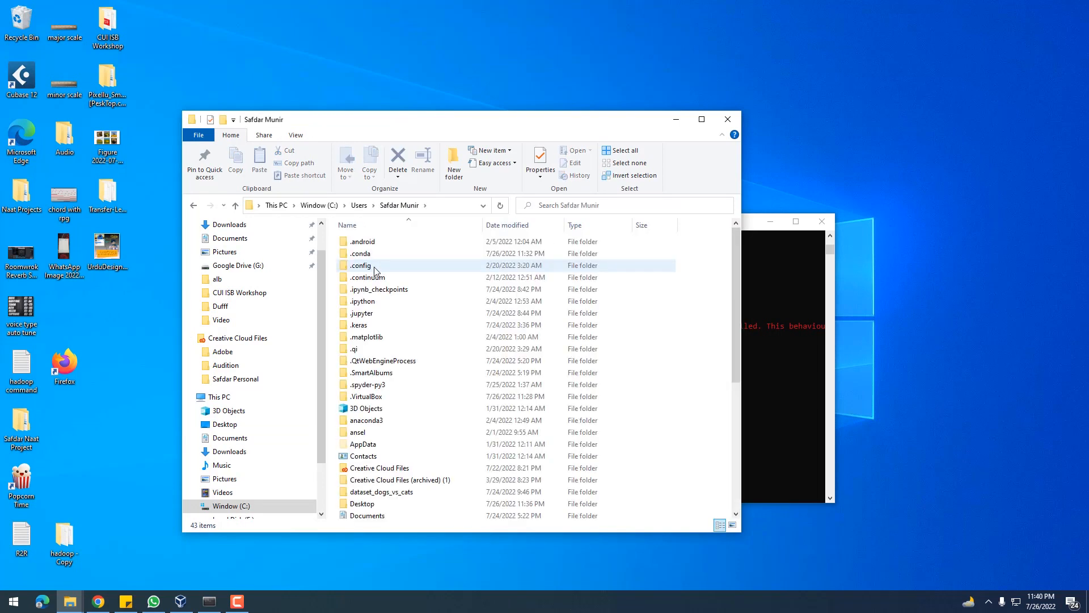
double_click(366, 327)
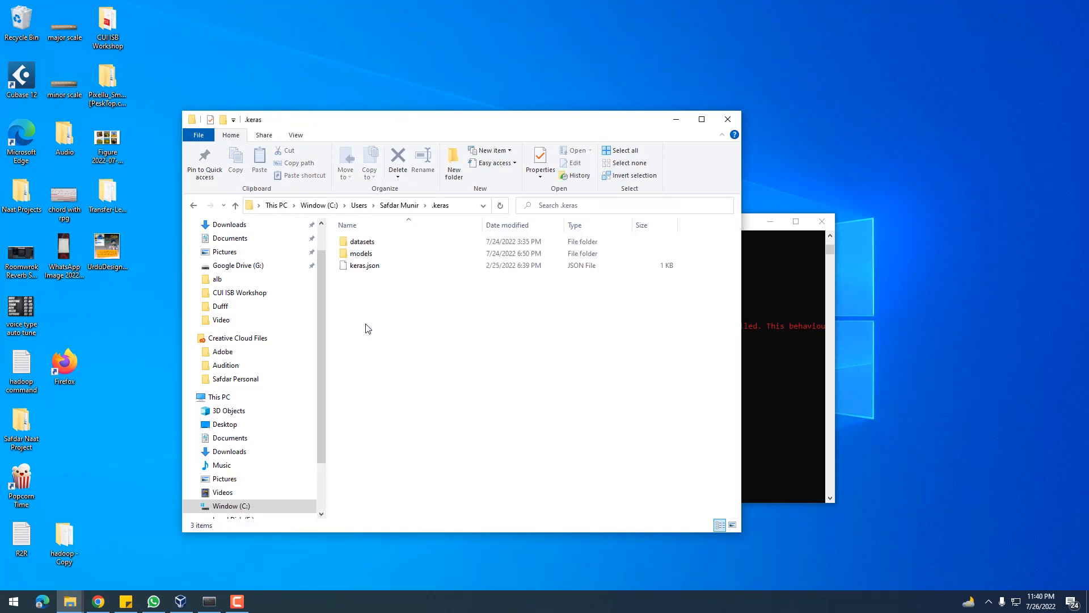
Look into the datasets folder, select the flower_photos.tar archive, and minimise the File Explorer window
double_click(366, 243)
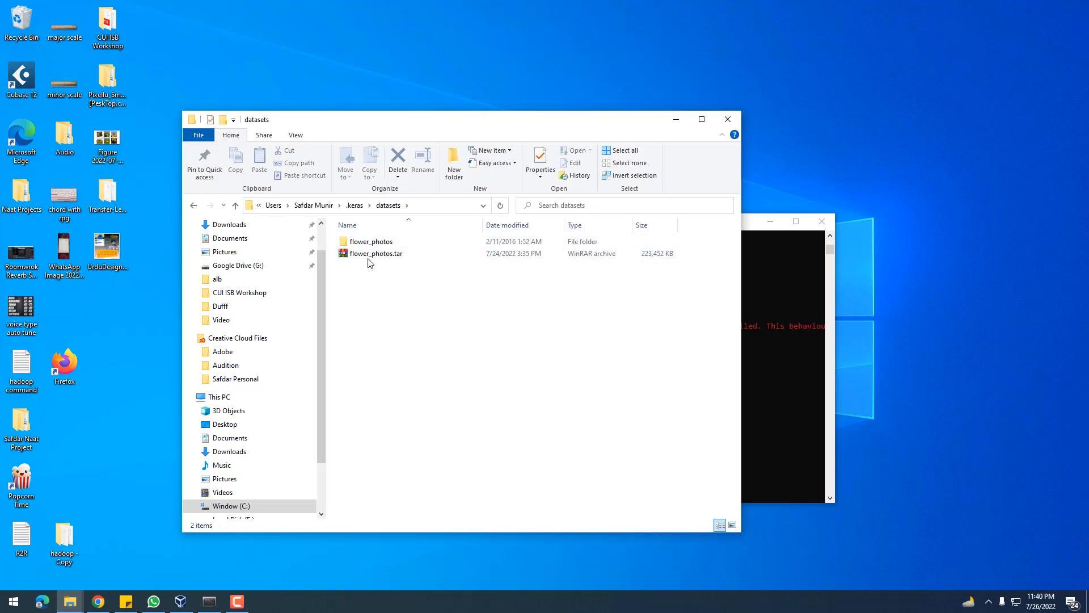
click(372, 253)
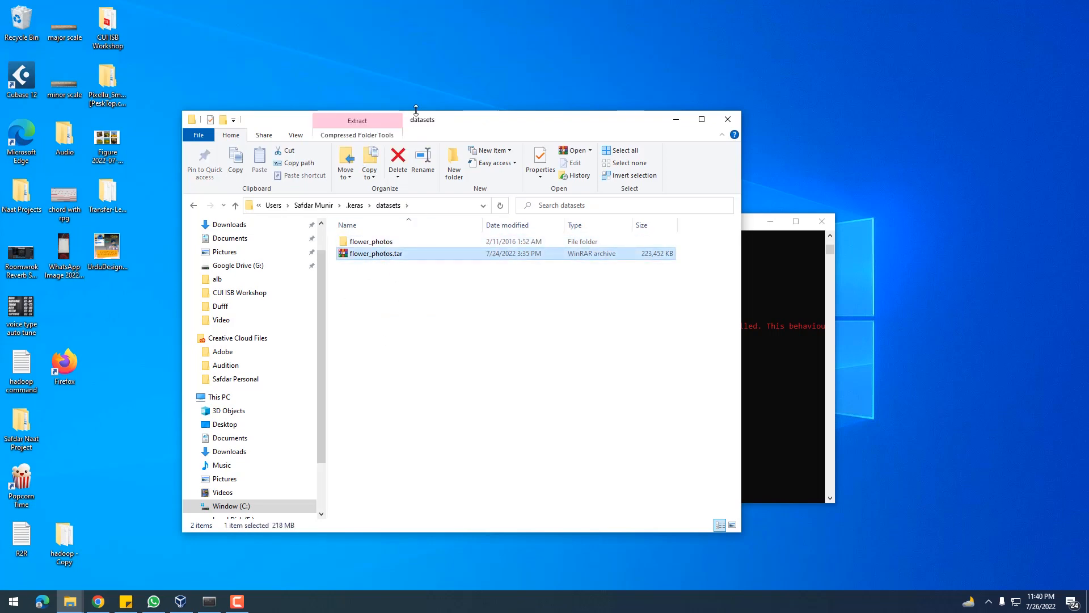
drag(420, 122, 395, 136)
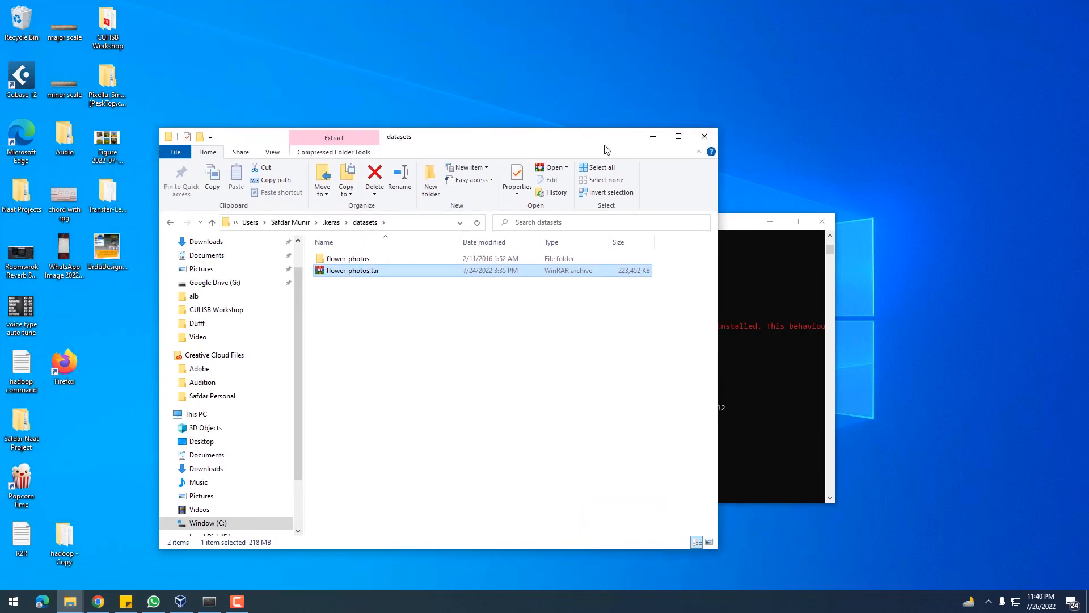
click(650, 136)
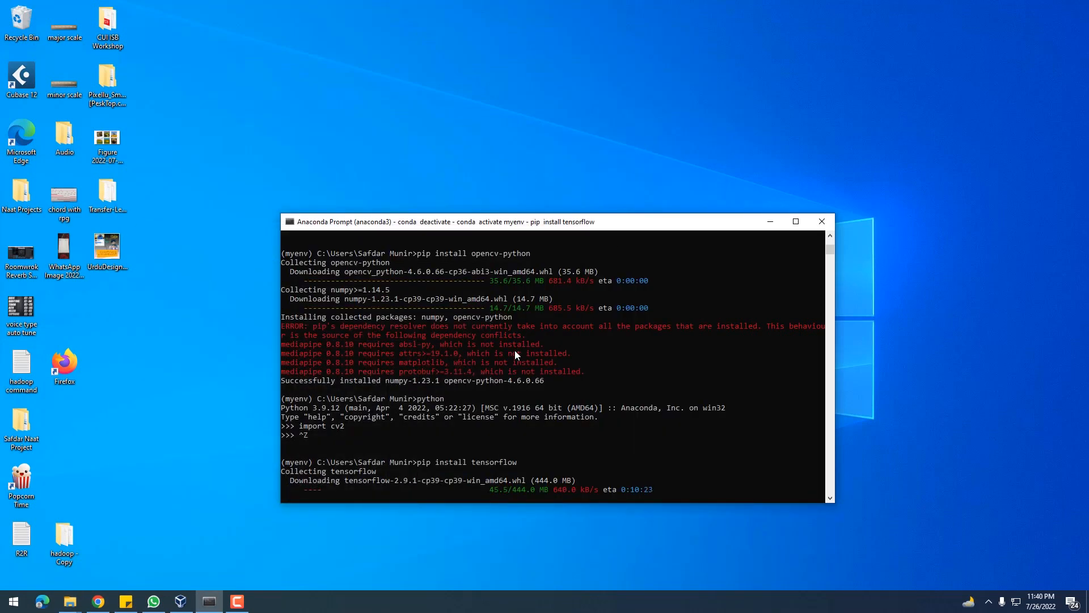
Follow the output of the tensorflow installation in the Anaconda Prompt until it finishes
scroll(515, 350, down, 2)
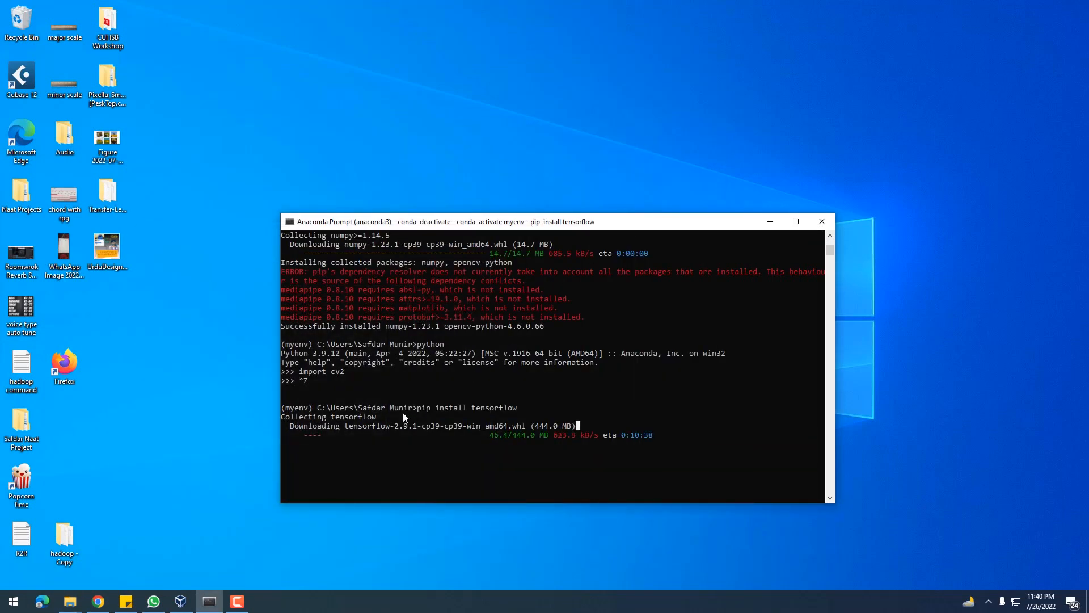
scroll(403, 413, down, 2)
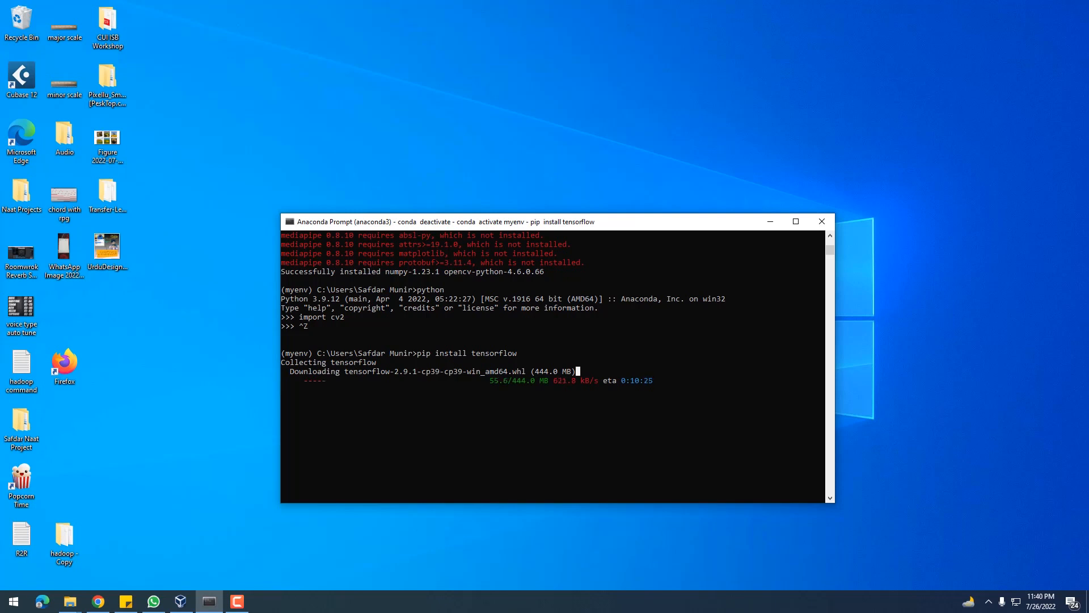
key(alt+Tab)
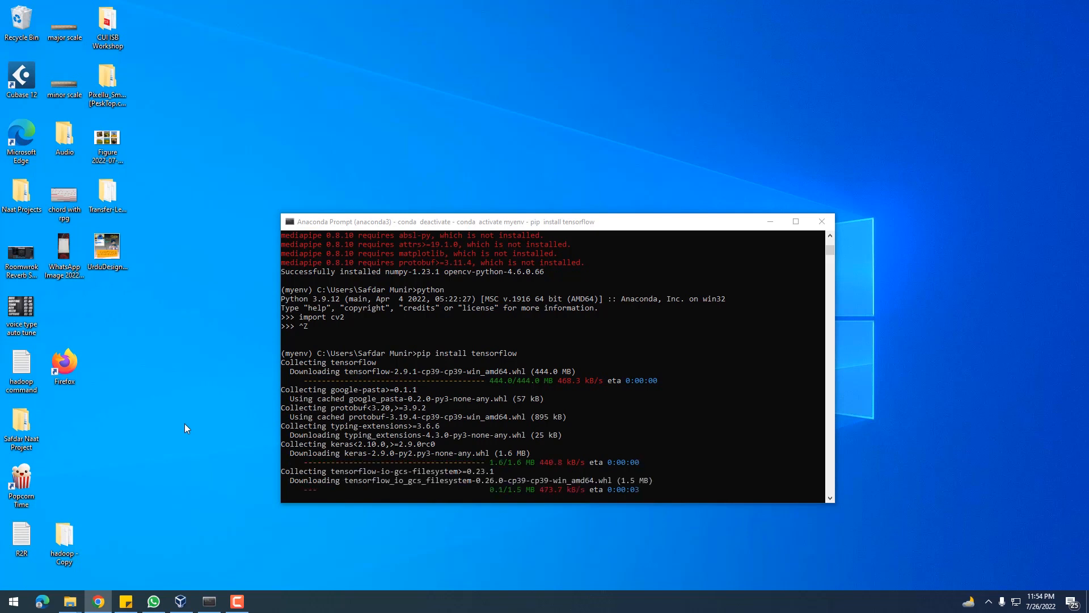
scroll(563, 435, down, 3)
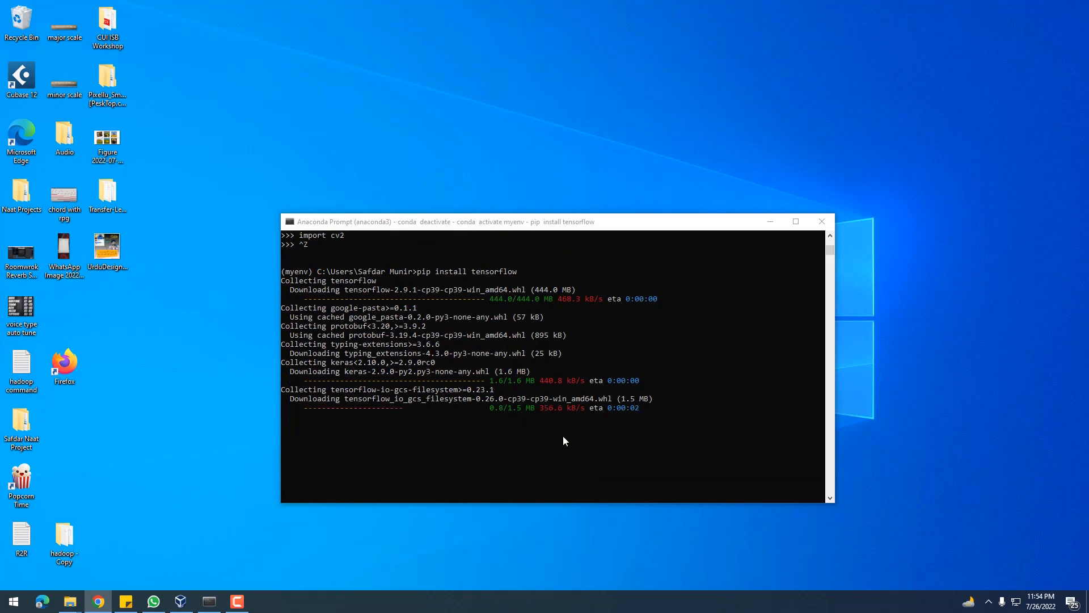
click(572, 434)
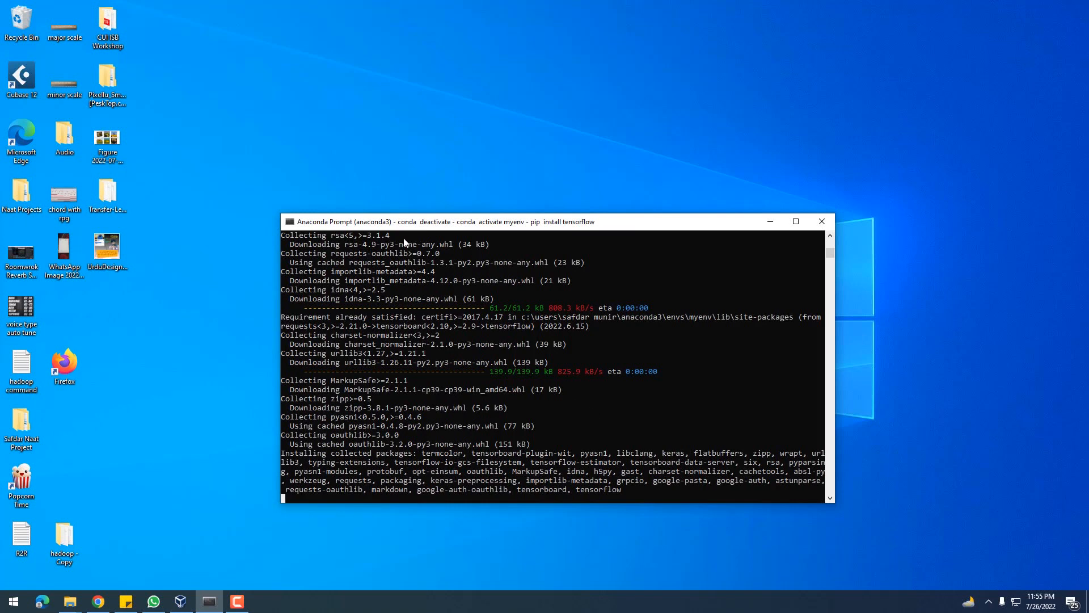
drag(395, 227, 367, 219)
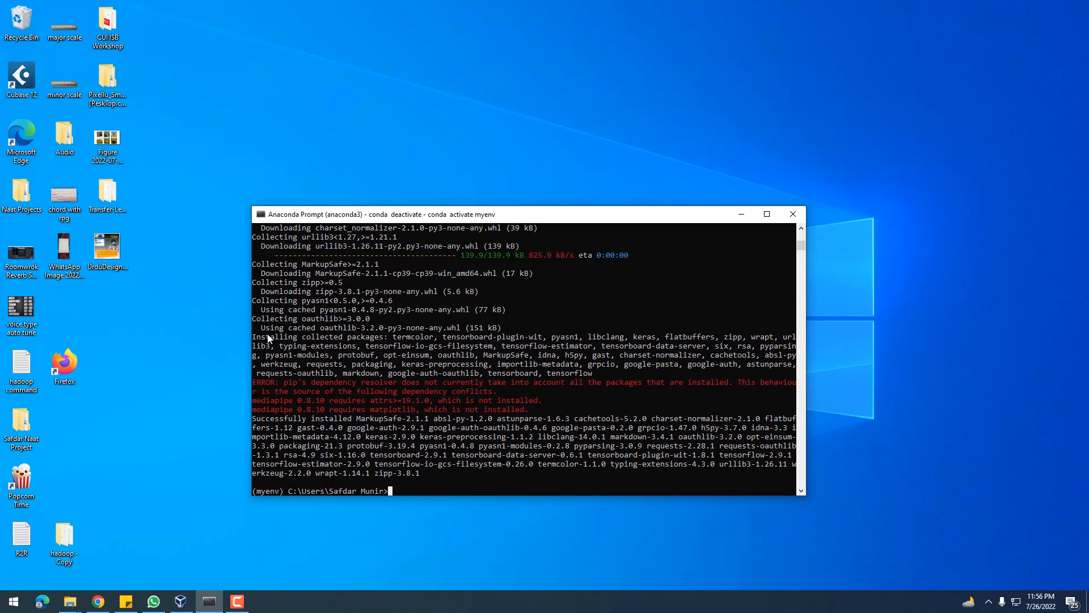
Start the Python interpreter in the myenv environment
text(pyhto)
key(BackSpace)
key(BackSpace)
key(BackSpace)
text(thon)
key(Return)
Import the tensorflow module in the Python session, correcting the misspelled import statement
text(im)
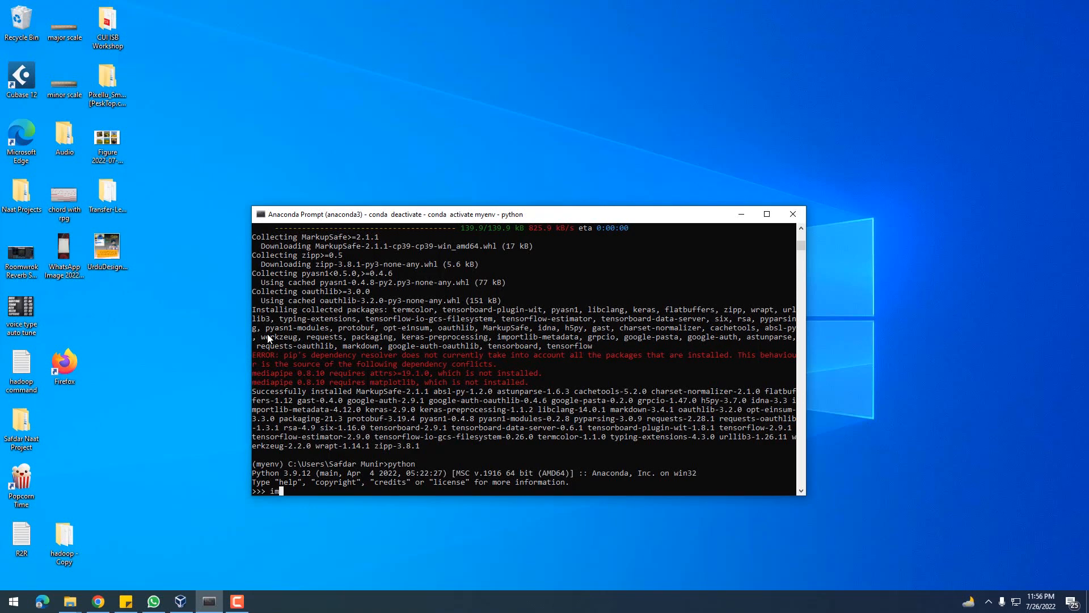
text(oort tensorflow)
key(Return)
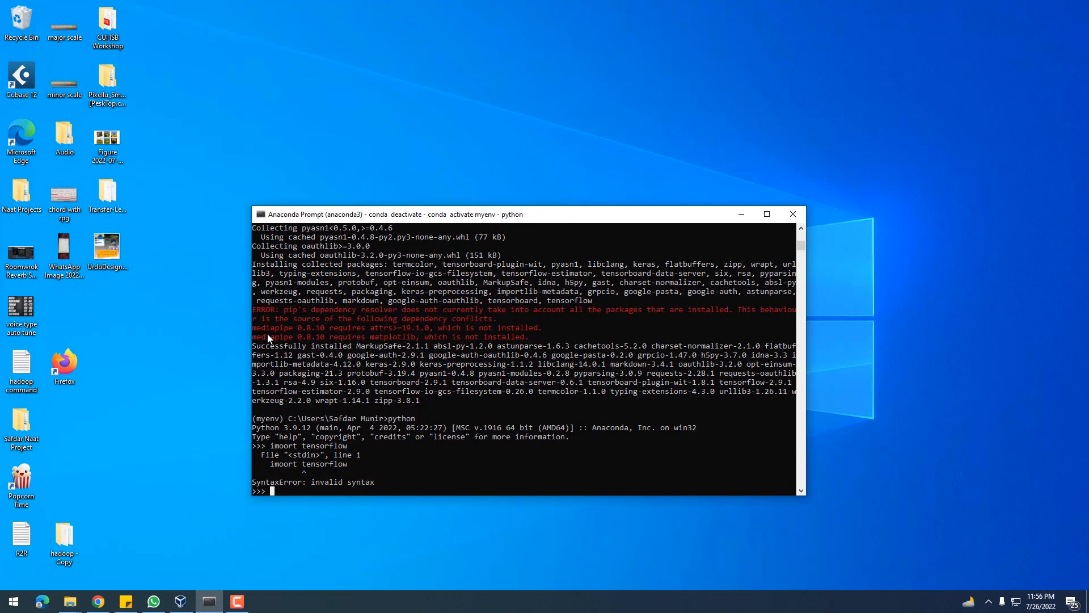
key(Up)
key(BackSpace)
key(BackSpace)
key(BackSpace)
key(BackSpace)
key(BackSpace)
key(BackSpace)
key(BackSpace)
key(BackSpace)
key(BackSpace)
key(BackSpace)
key(BackSpace)
key(BackSpace)
key(BackSpace)
key(BackSpace)
key(BackSpace)
key(BackSpace)
key(BackSpace)
text(import tensorflow)
key(Return)
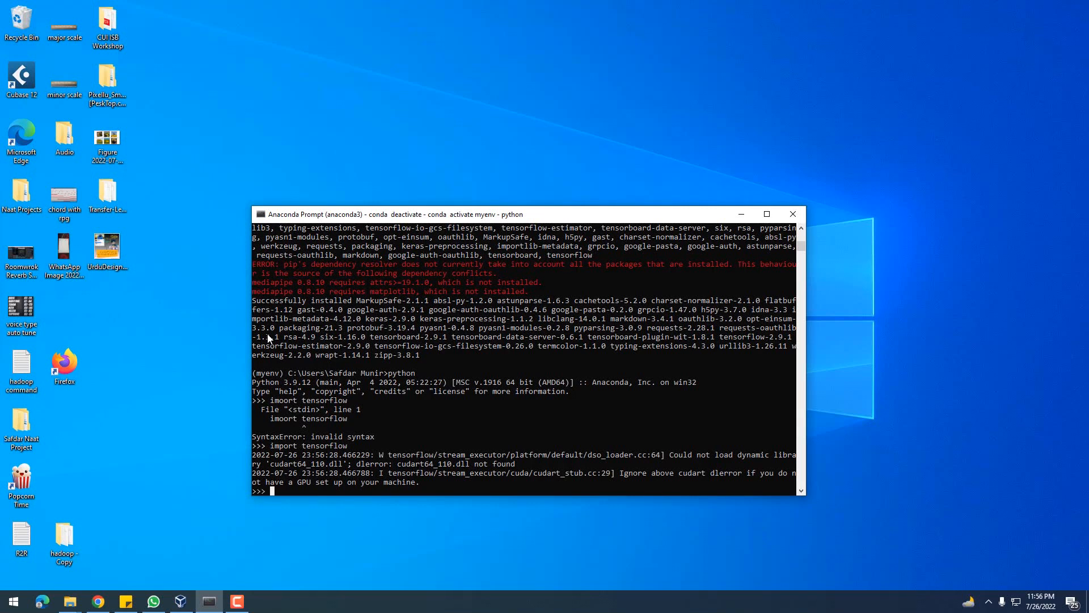
Repeat the tensorflow import and exit Python back to the myenv prompt
key(Up)
key(Return)
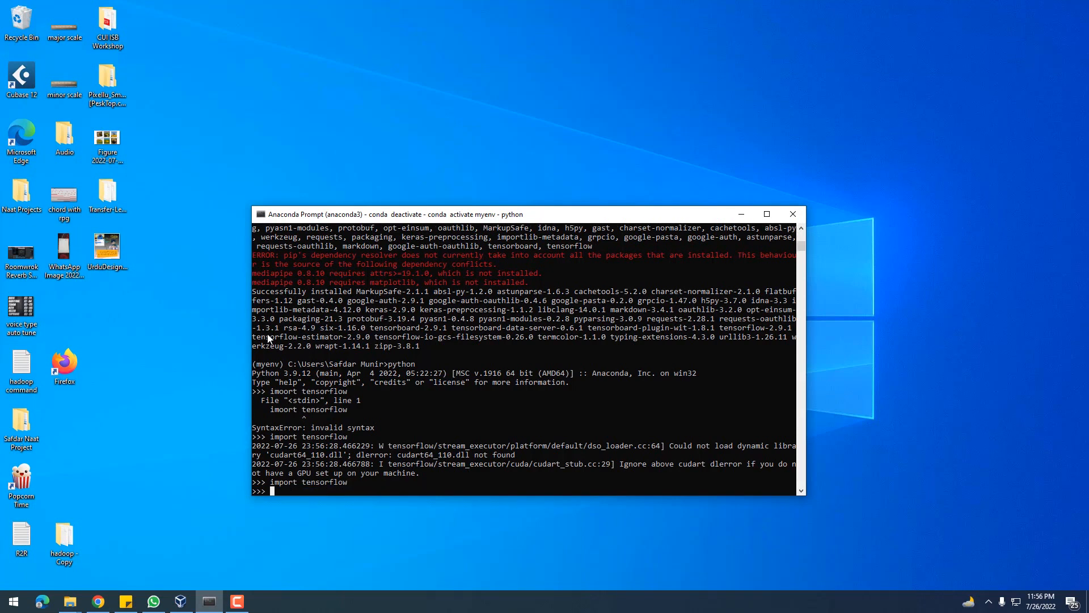
key(ctrl+z)
key(Return)
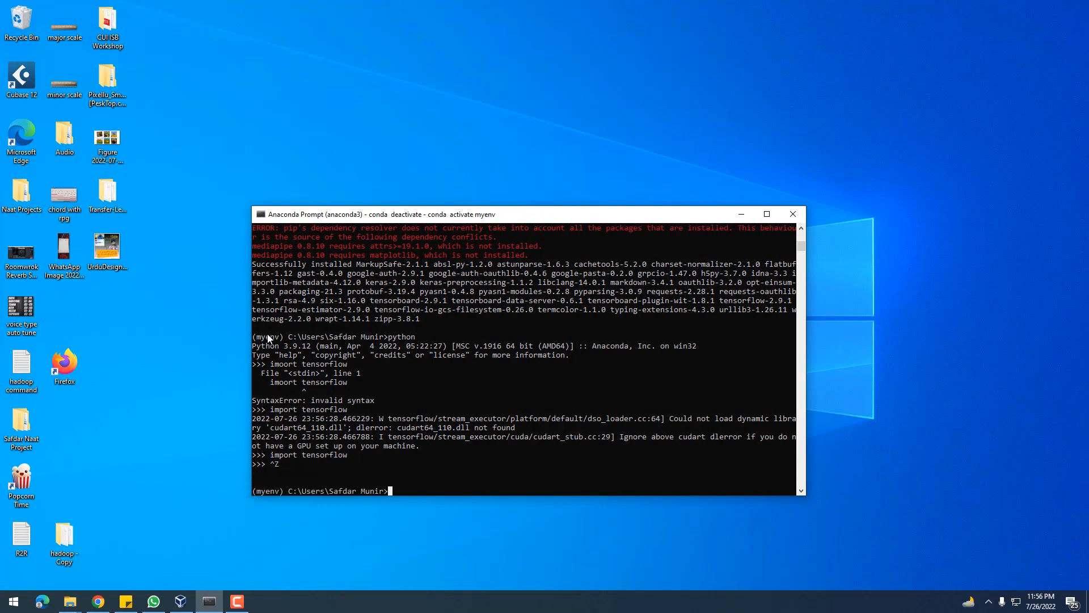
Install the keras package with pip in the myenv environment
text(pip install keras)
key(Return)
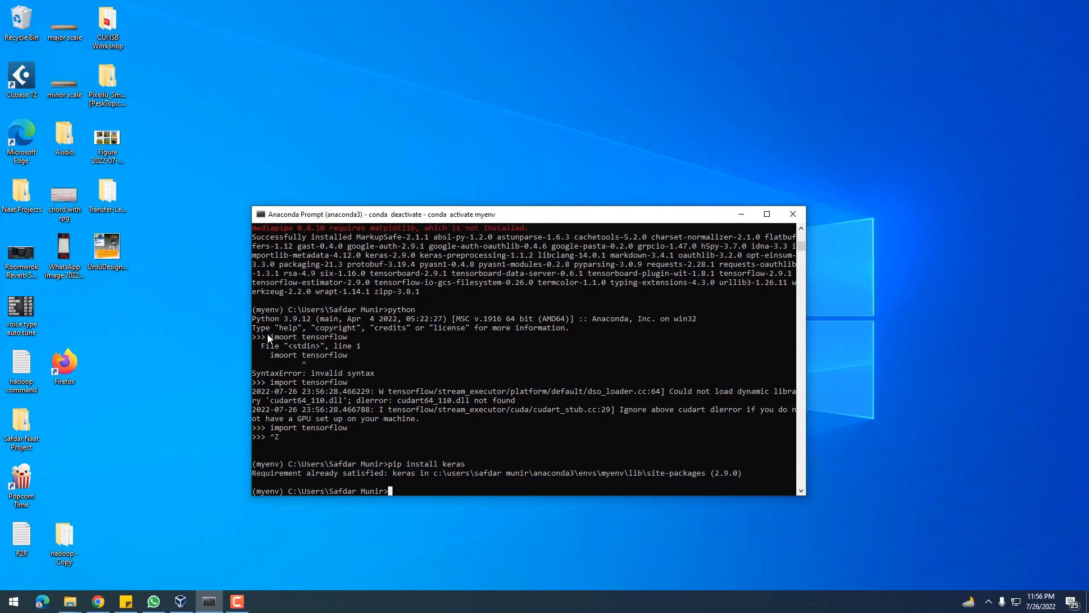
Launch Anaconda Navigator and postpone its update to version 2.2.0
key(super)
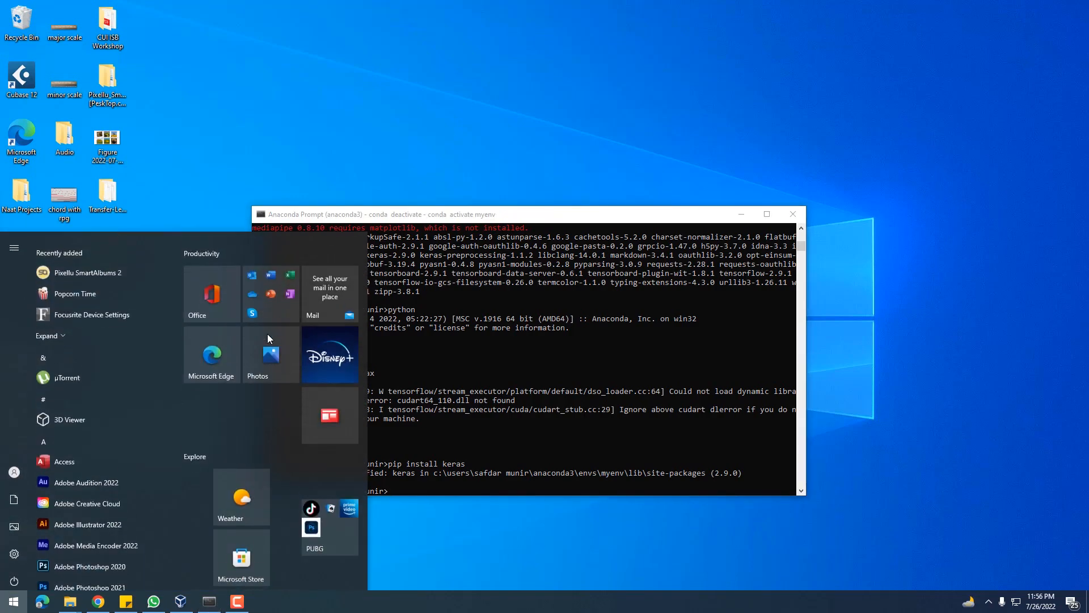
text(ana)
key(Down)
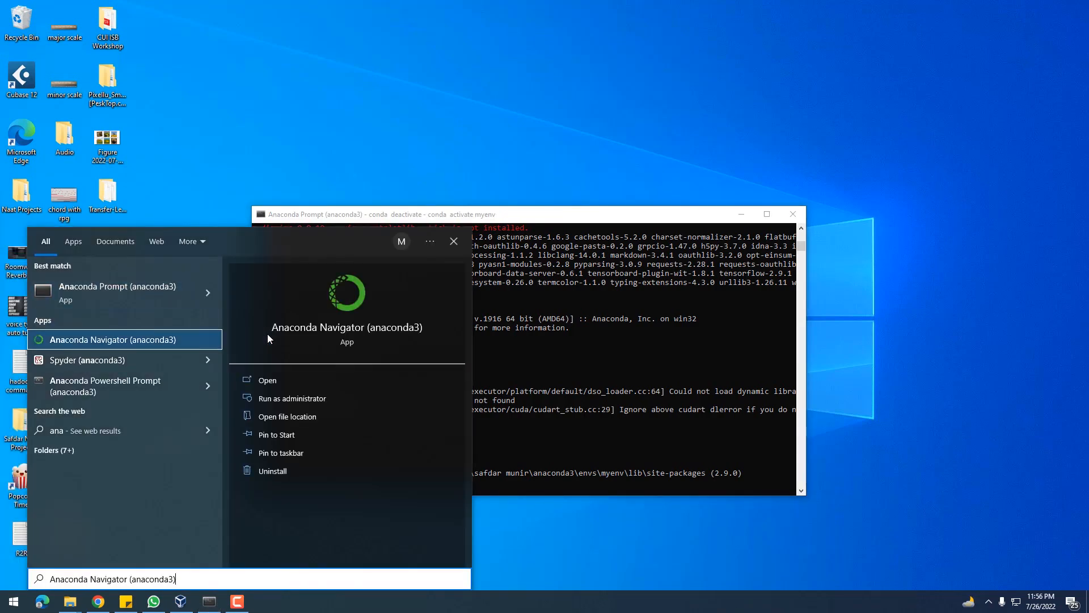
key(Return)
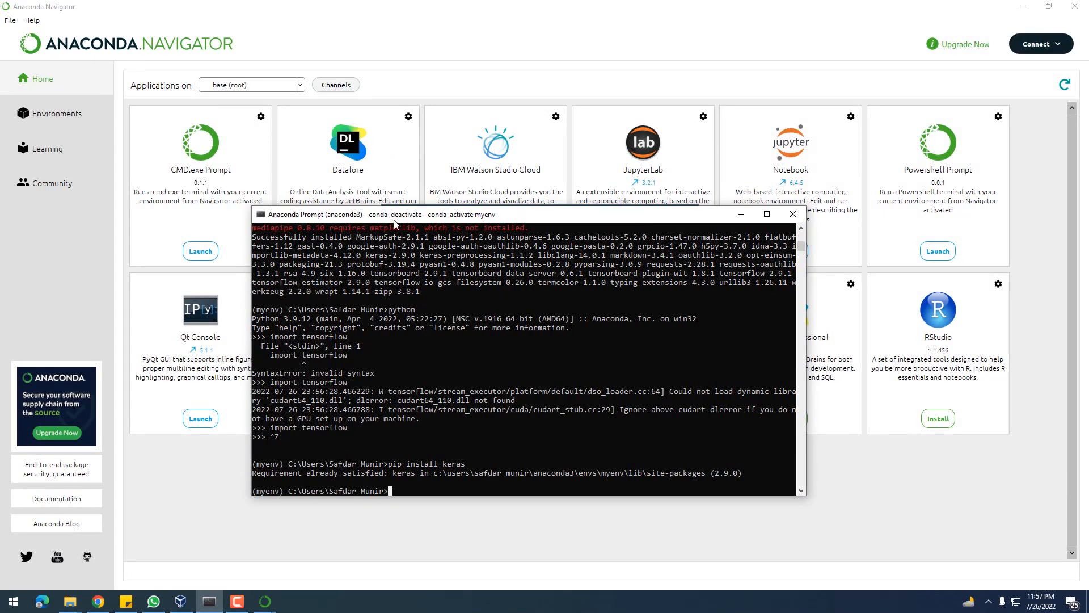
drag(396, 223, 391, 253)
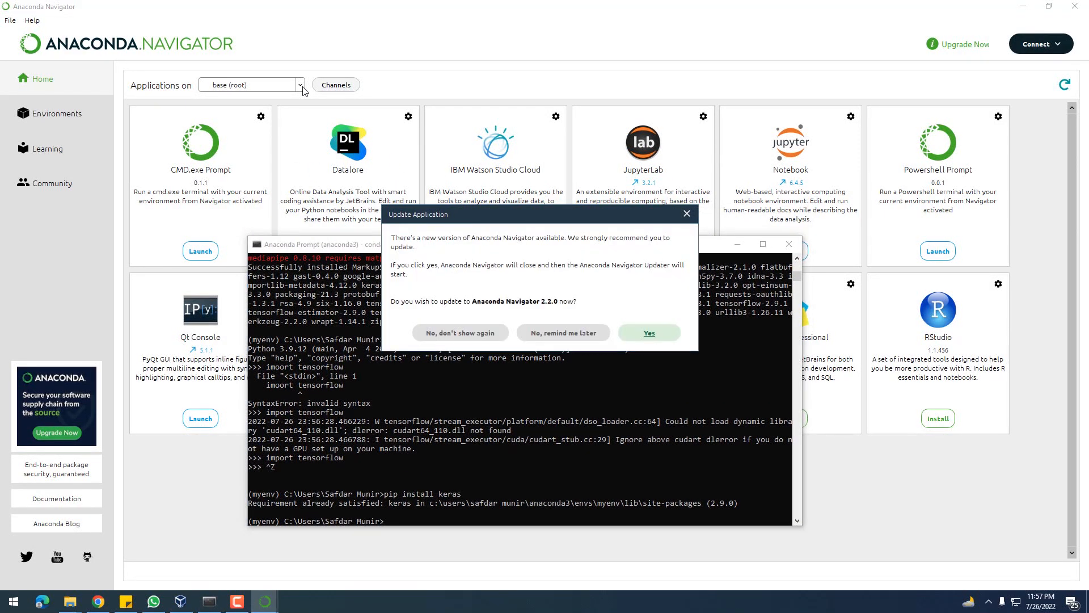
click(564, 334)
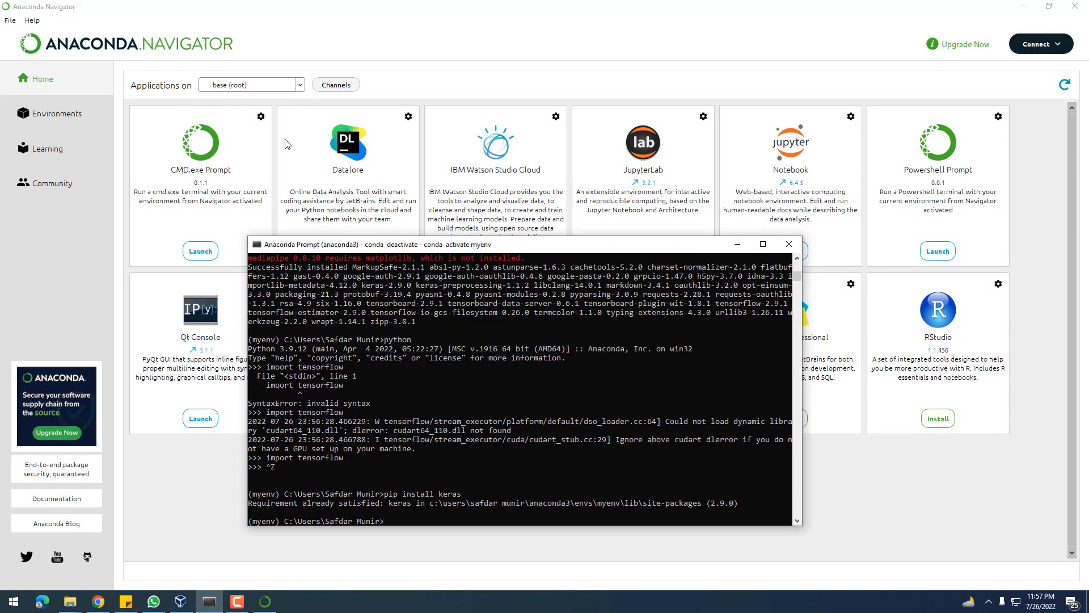
Switch the Navigator applications to the myenv environment, turn off the update reminder, and install Notebook there
click(280, 86)
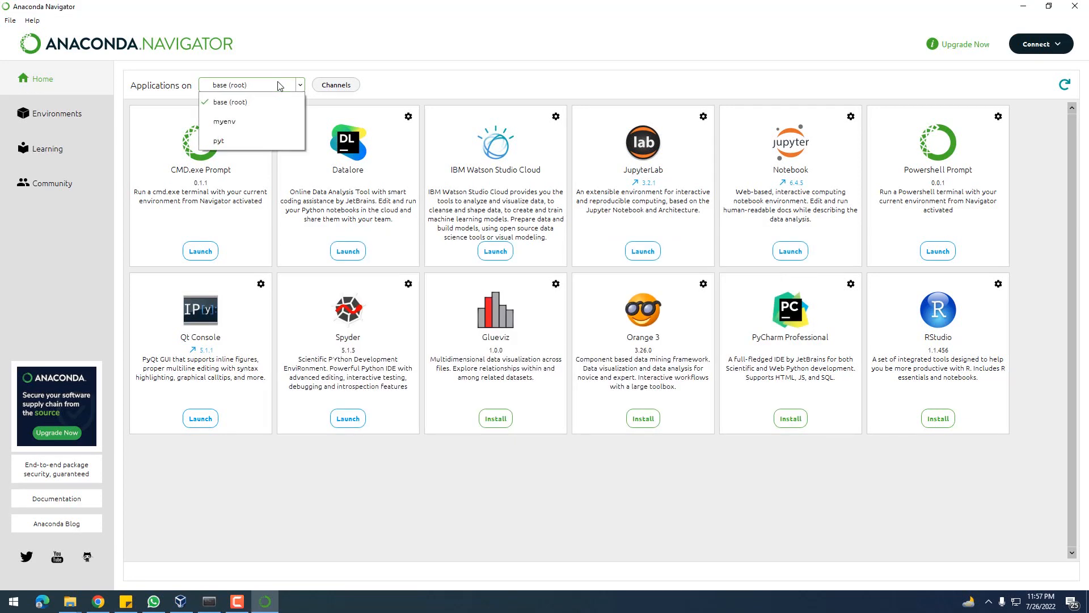
click(253, 127)
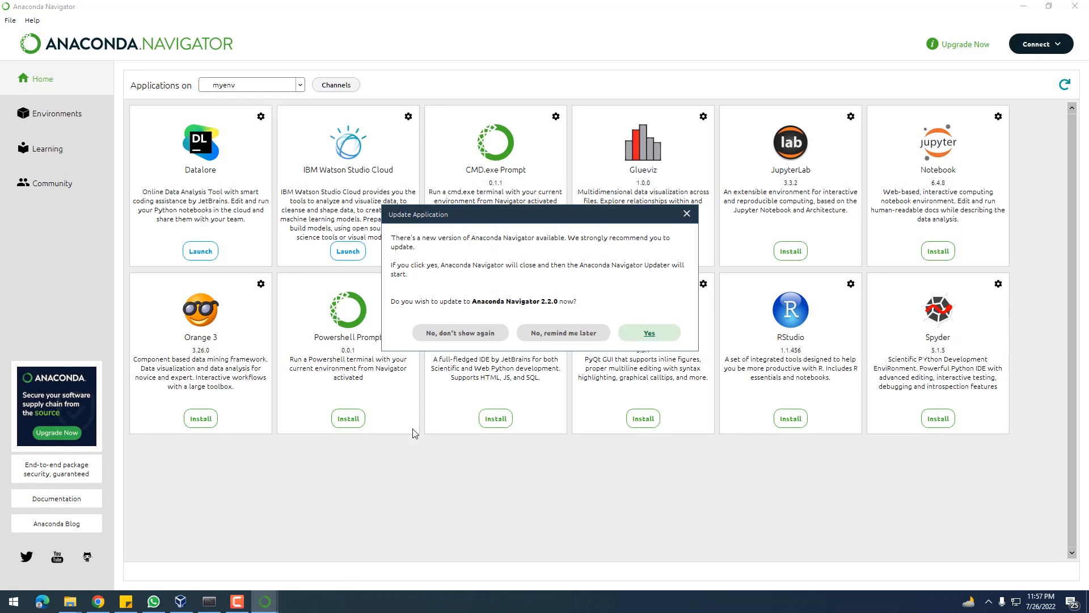
click(452, 333)
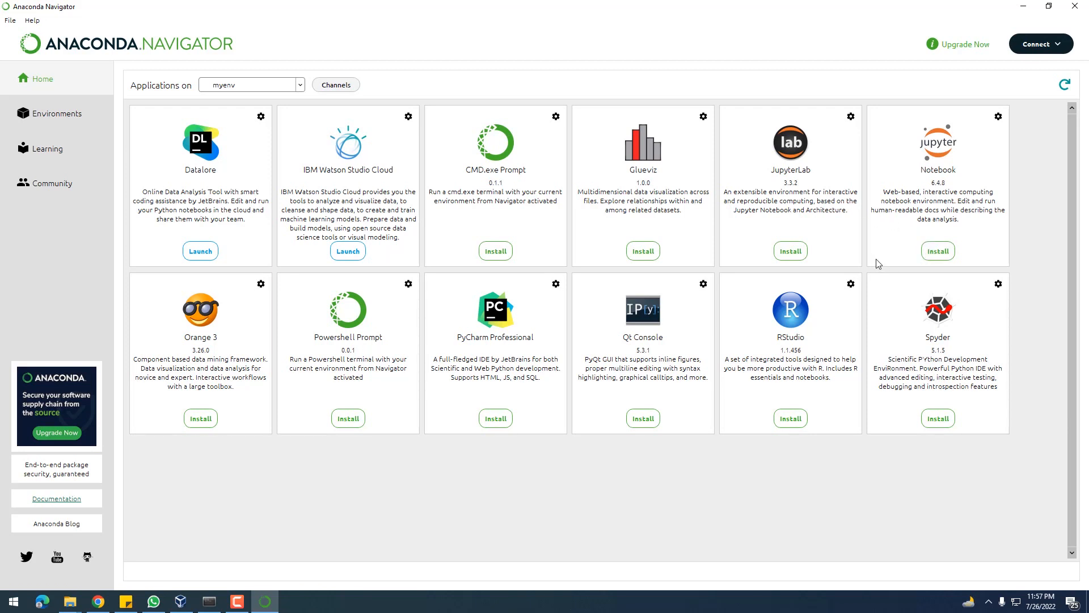
click(934, 252)
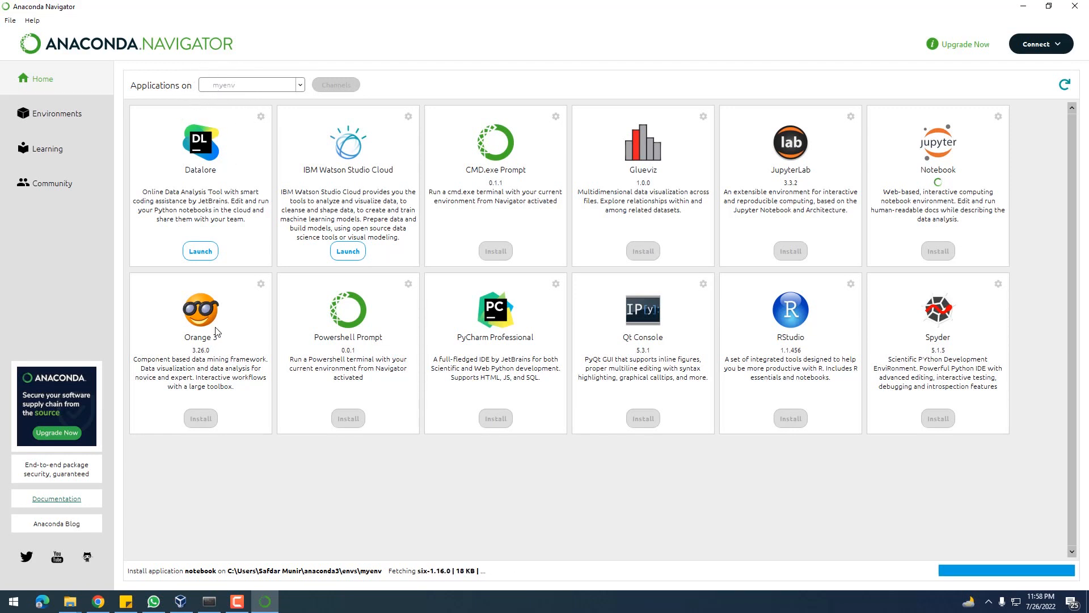
key(super)
text(anaconda)
key(Return)
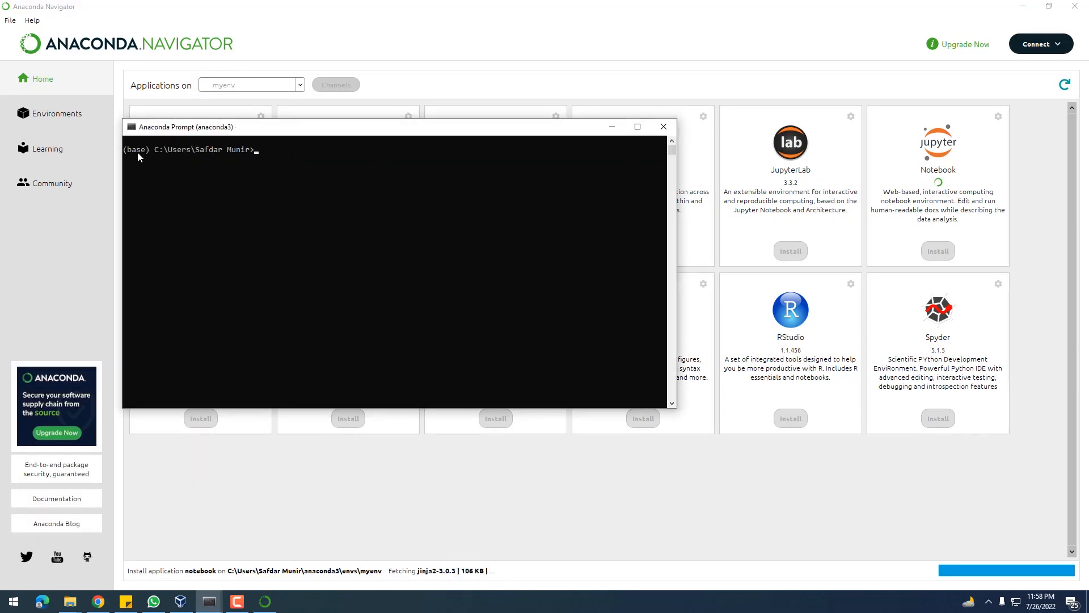
click(663, 126)
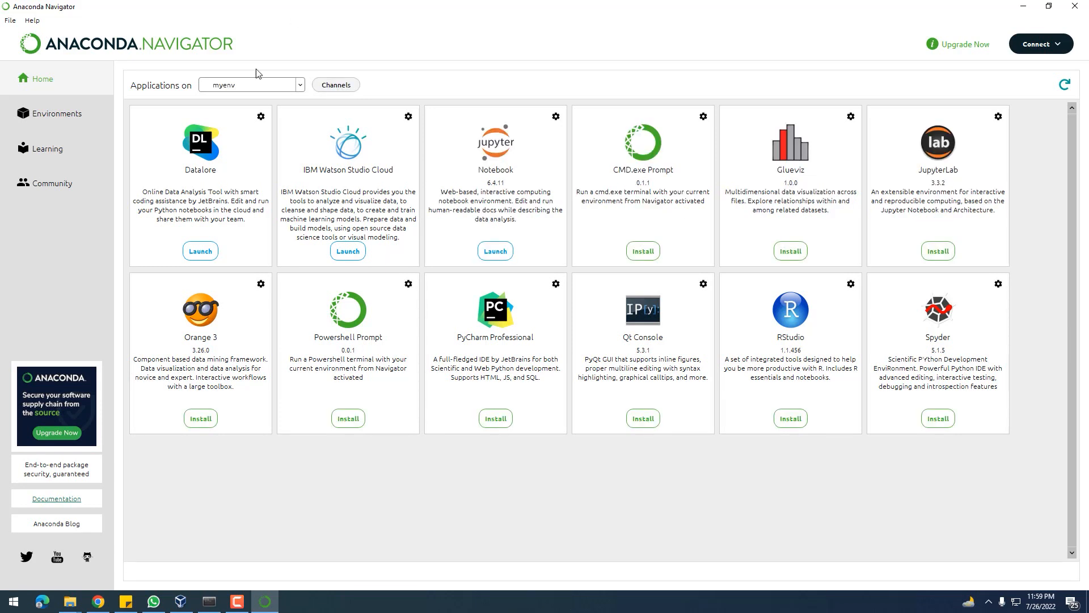
Install JupyterLab in the myenv environment
click(999, 117)
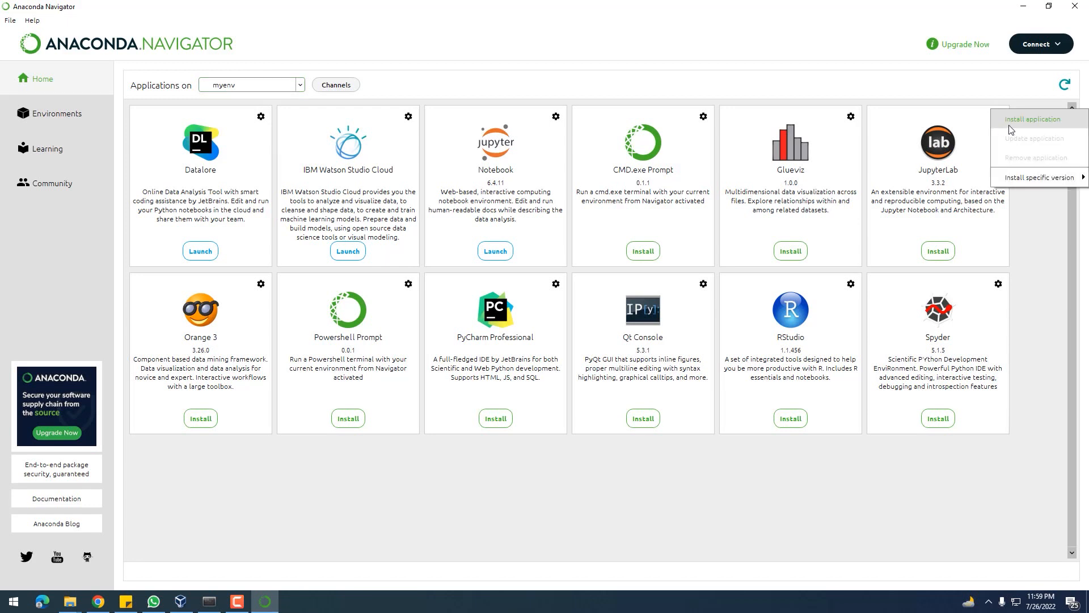
click(1018, 120)
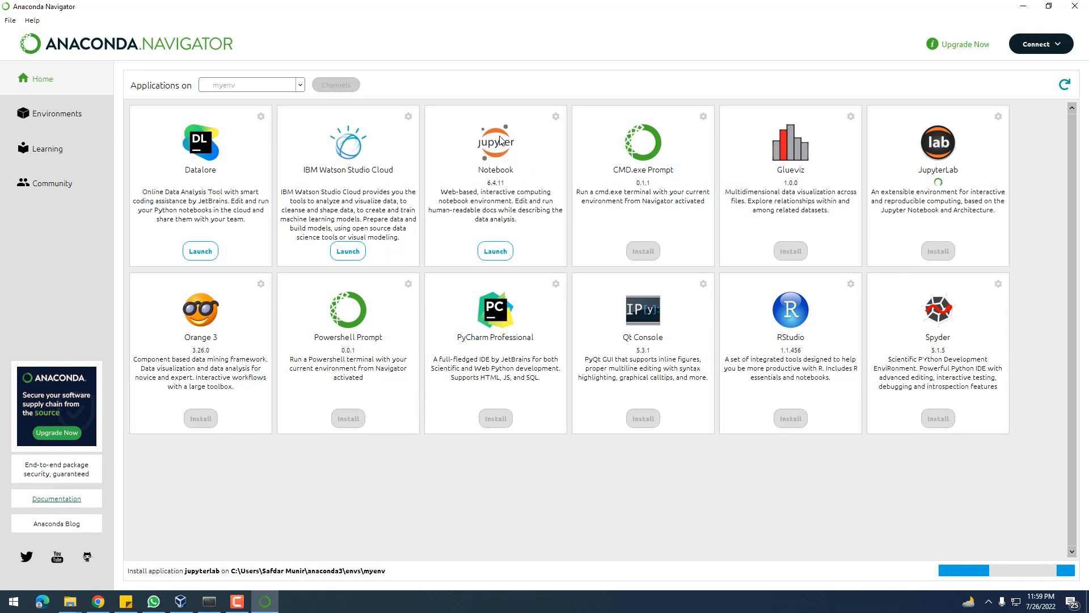
Launch Jupyter Notebook from myenv and open ResNet_50.ipynb in the Desktop folder Transfer-Learning-ResNet-Keras-main
click(493, 258)
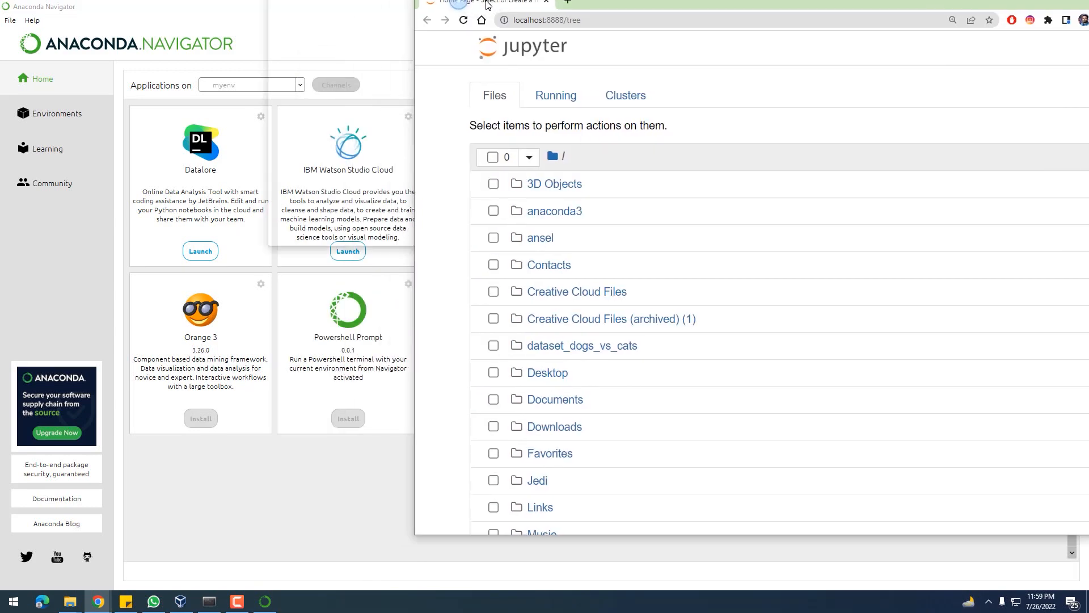
drag(488, 5, 487, 2)
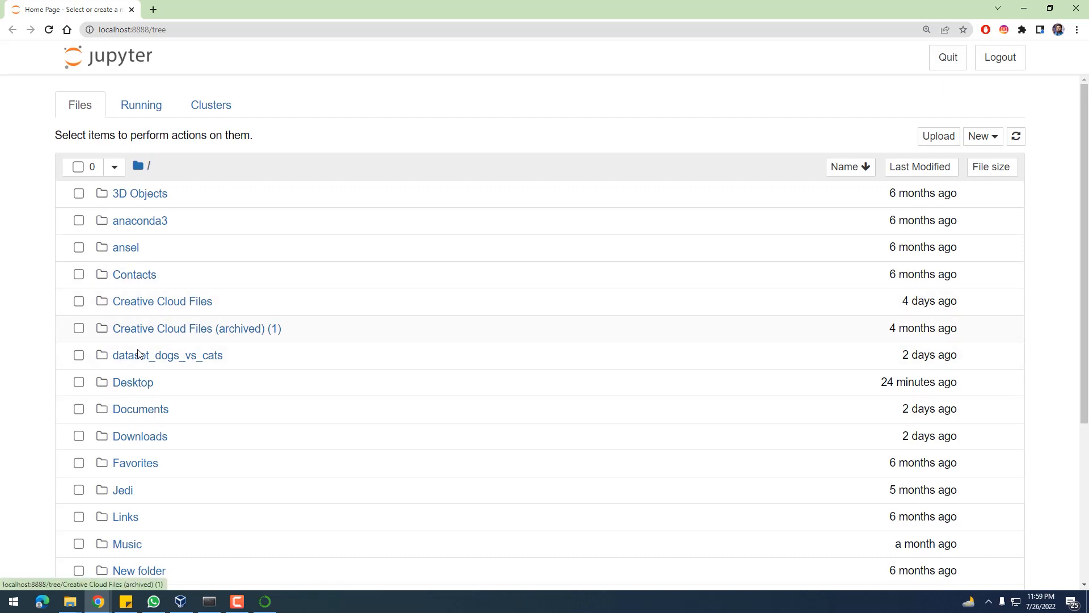
click(135, 382)
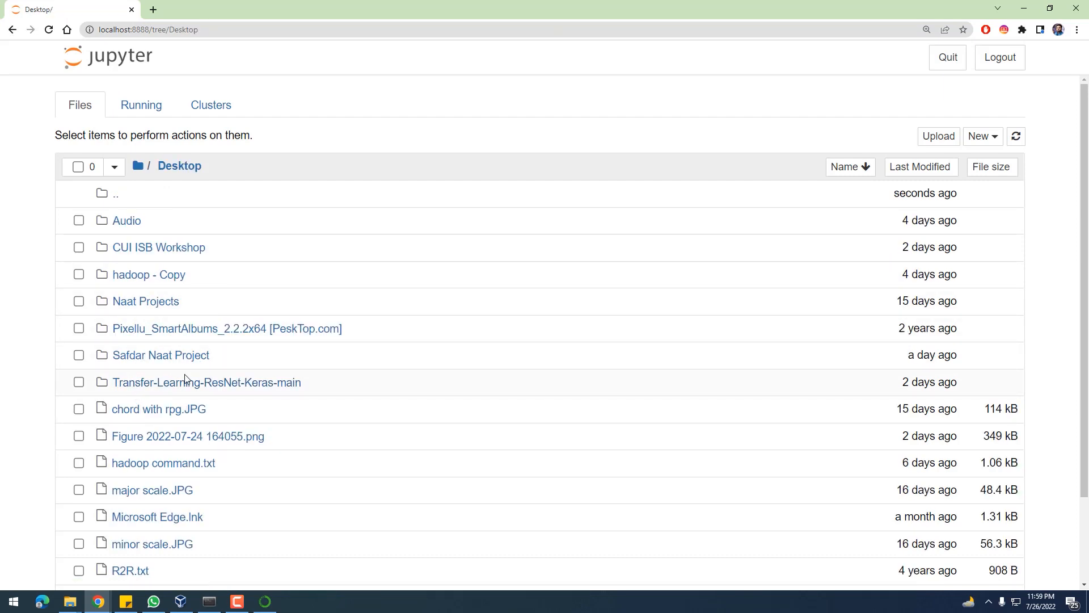
scroll(185, 379, down, 2)
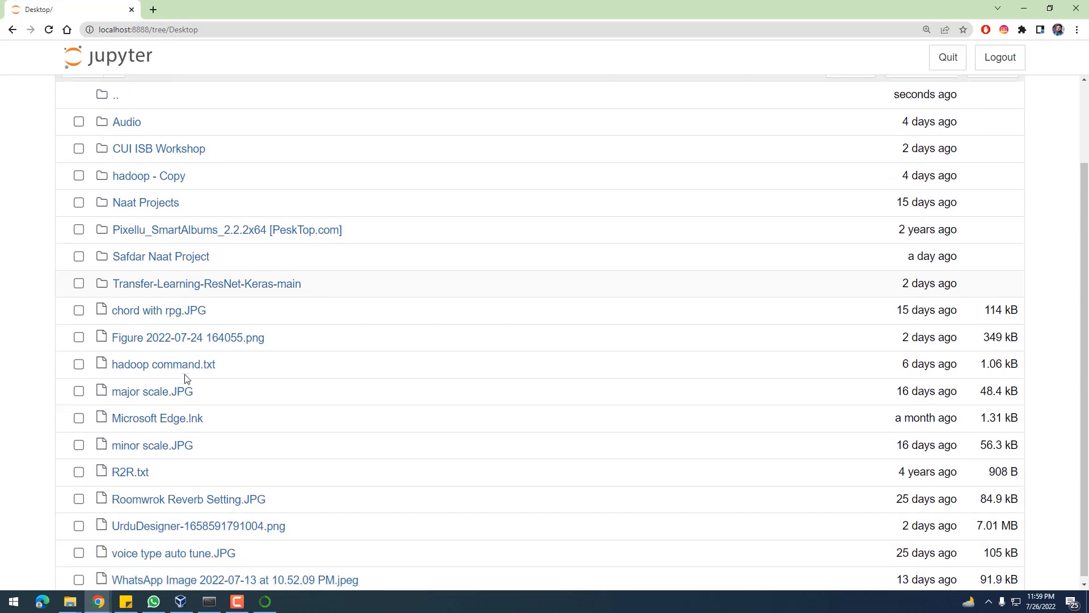
scroll(184, 379, up, 2)
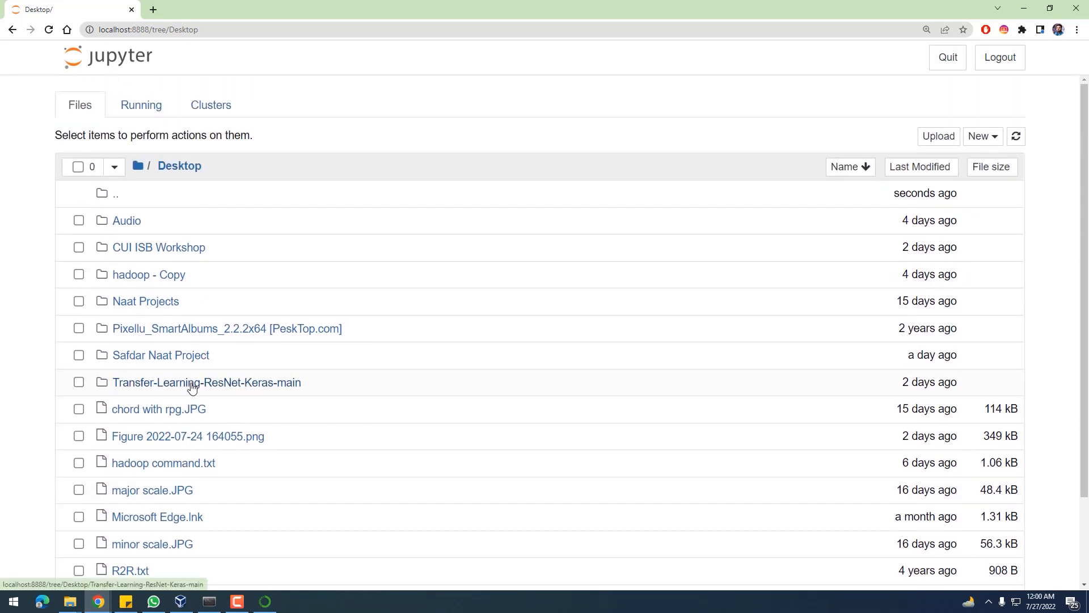
click(194, 383)
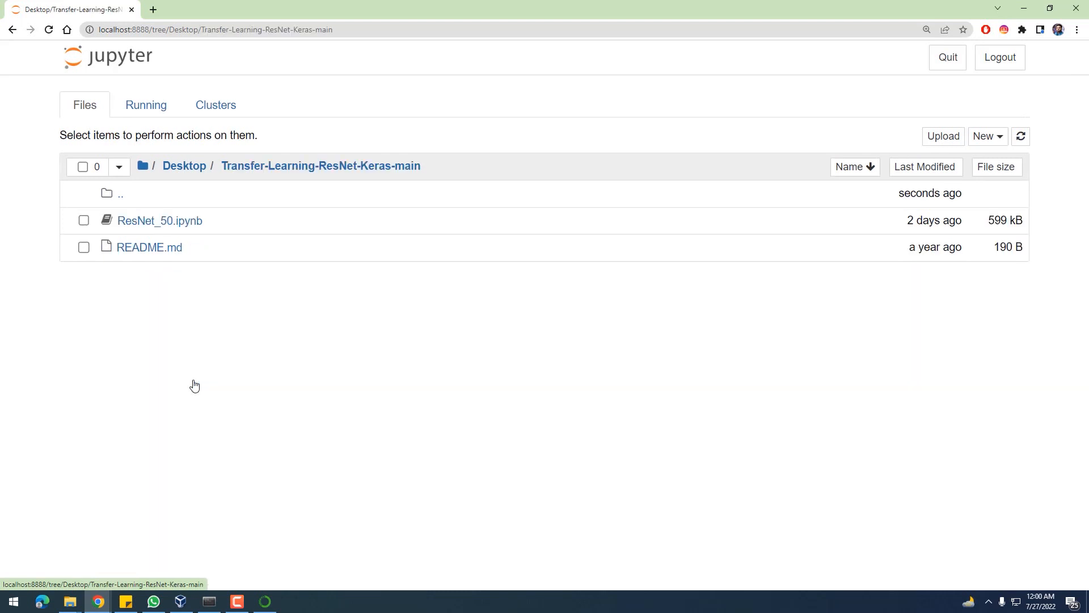
click(154, 222)
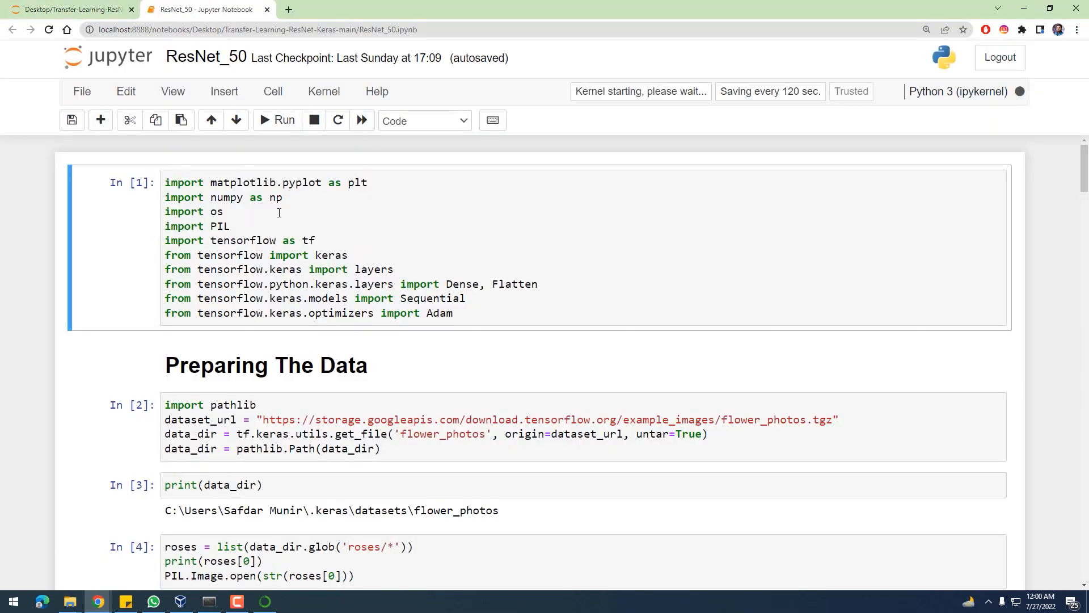
Run the notebook's first cell of imports and highlight the missing module's name in the error output
click(279, 212)
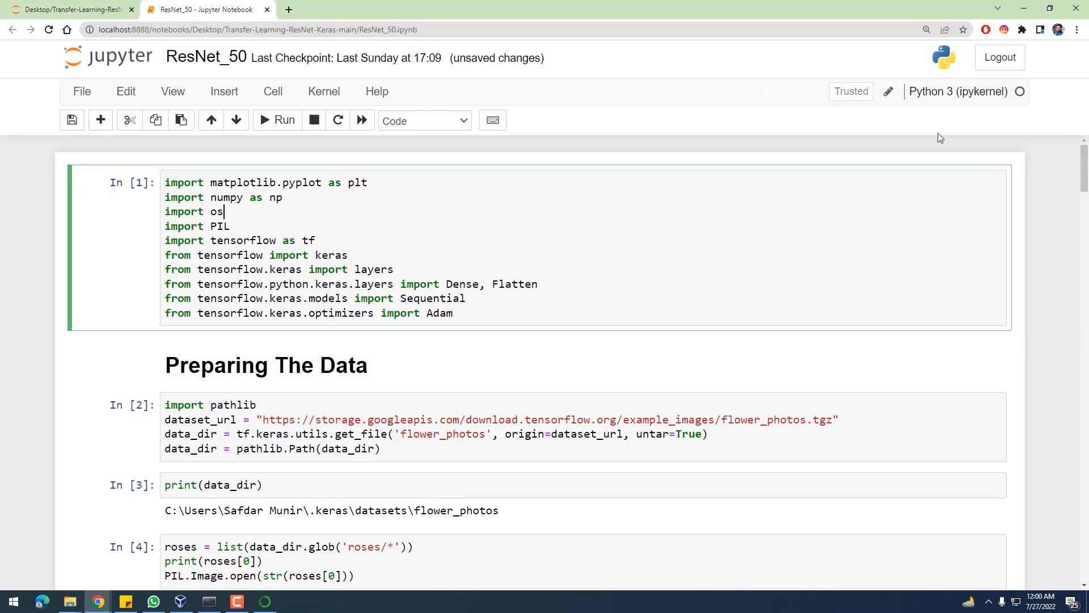
click(280, 121)
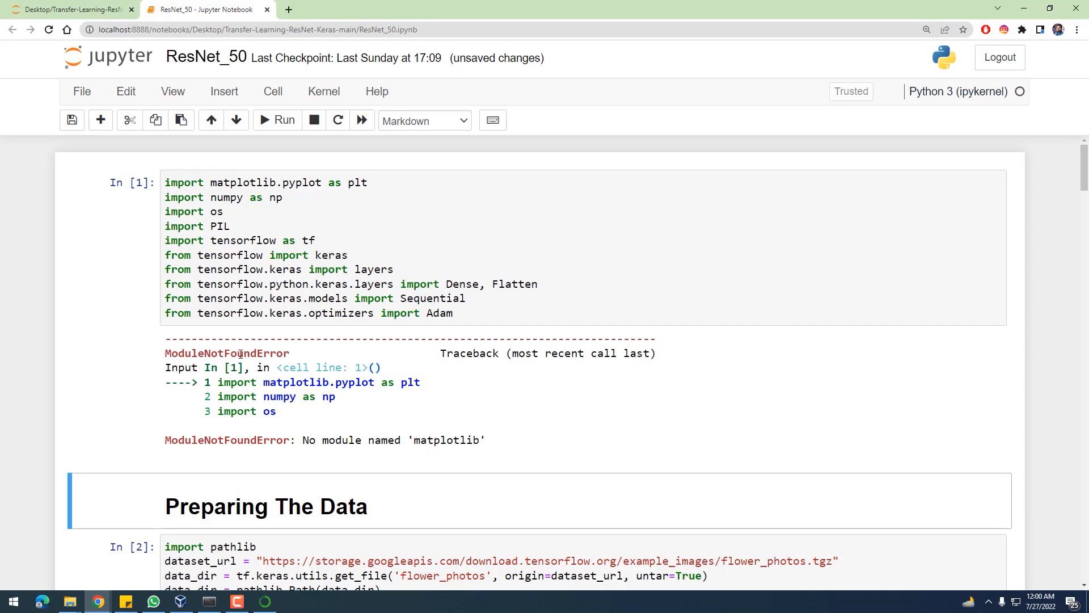
drag(305, 442, 437, 440)
double_click(443, 439)
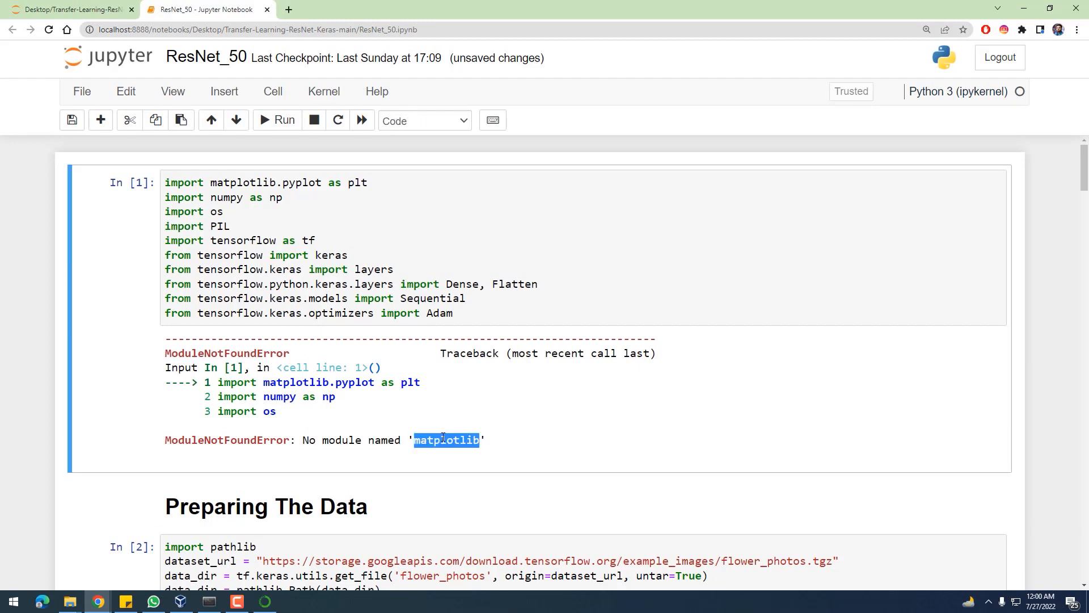
Switch to the Anaconda Prompt, install matplotlib with pip in myenv, and move the prompt window clear of the notebook's code
click(209, 601)
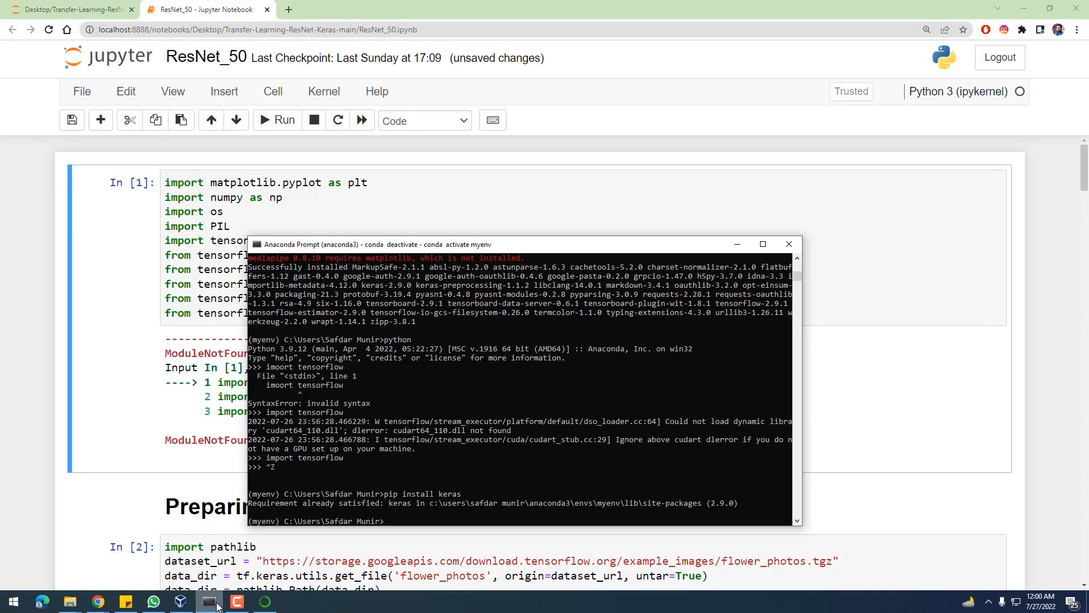
text(pip install mat)
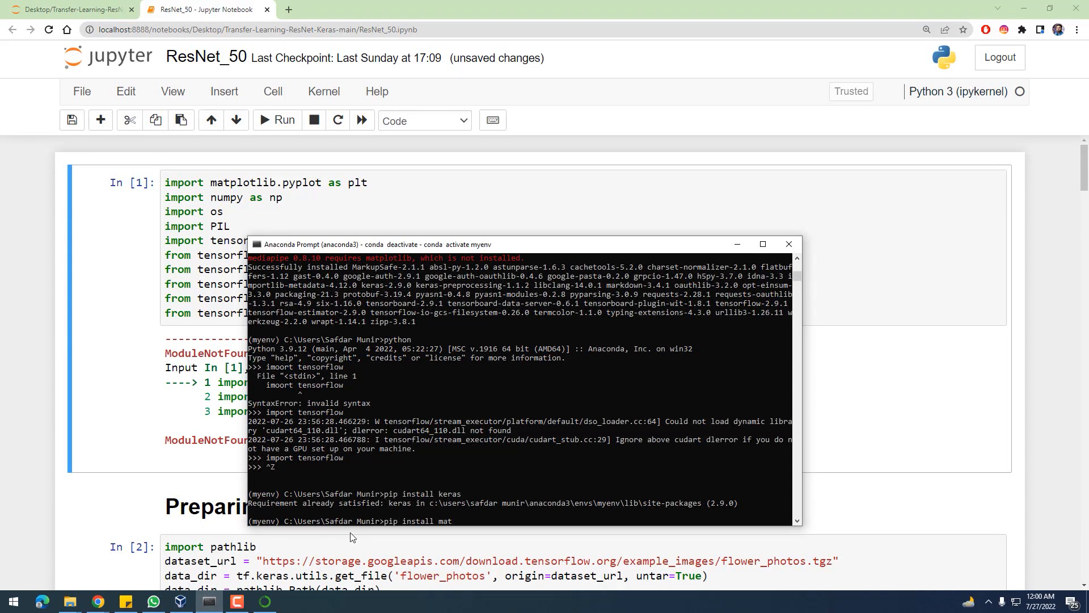
text(plotlib)
key(Return)
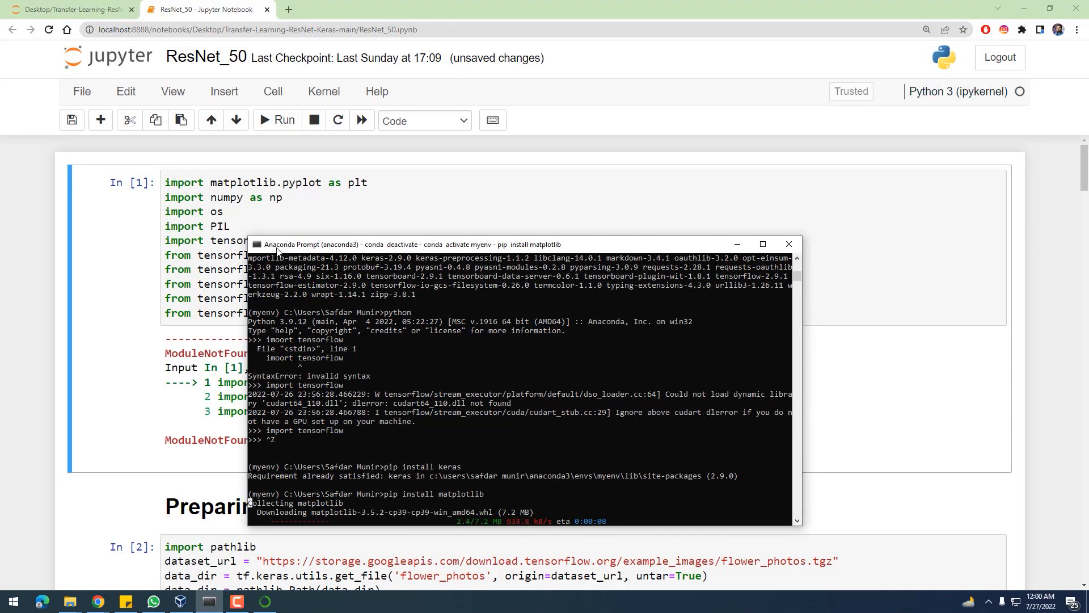
drag(277, 248, 406, 245)
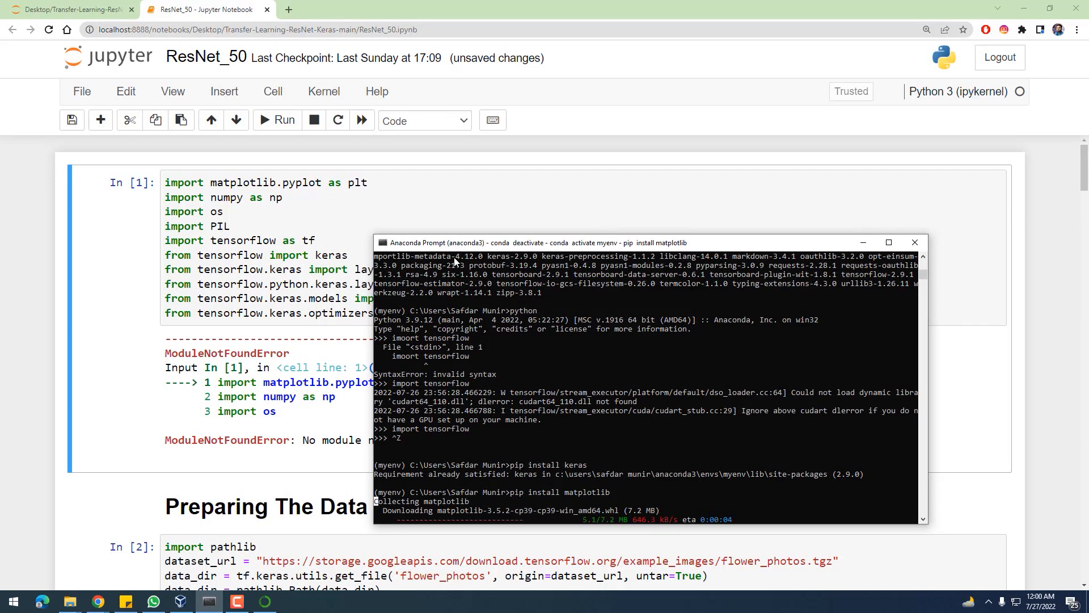
drag(465, 245, 615, 164)
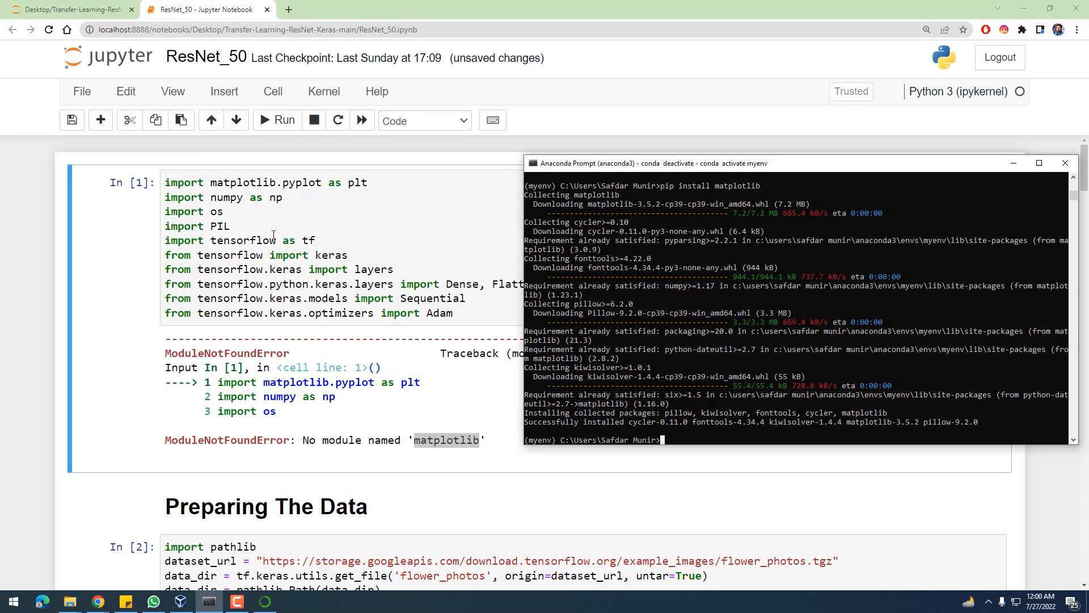
Rerun the notebook's import cell and run the Preparing The Data heading cell
click(274, 234)
click(277, 119)
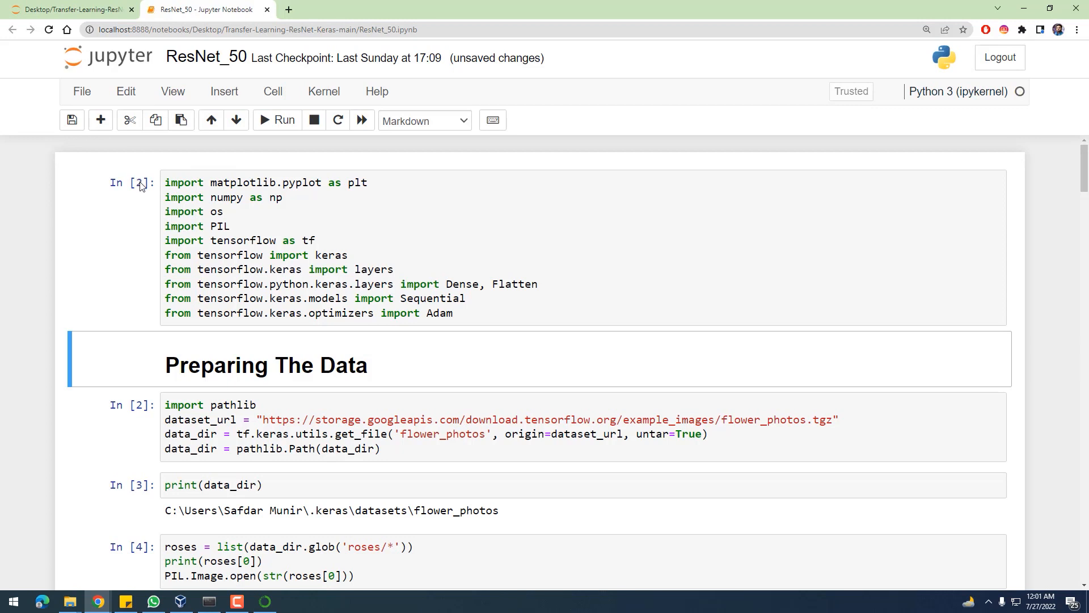
click(277, 120)
Run the cell that fetches the flower_photos dataset and the cell that prints data_dir
scroll(207, 321, down, 2)
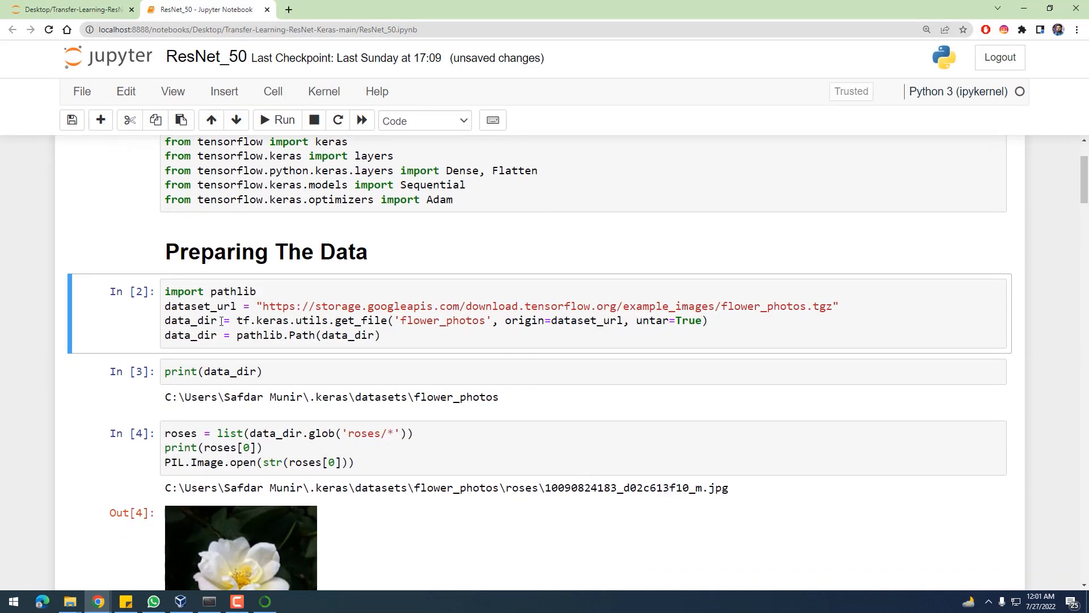
click(221, 321)
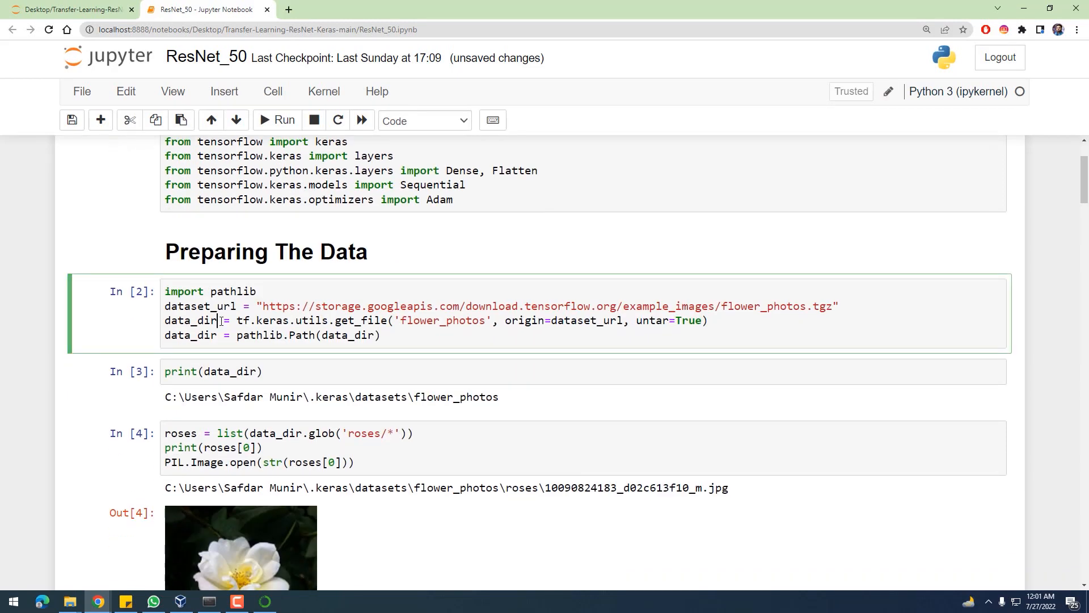
click(278, 121)
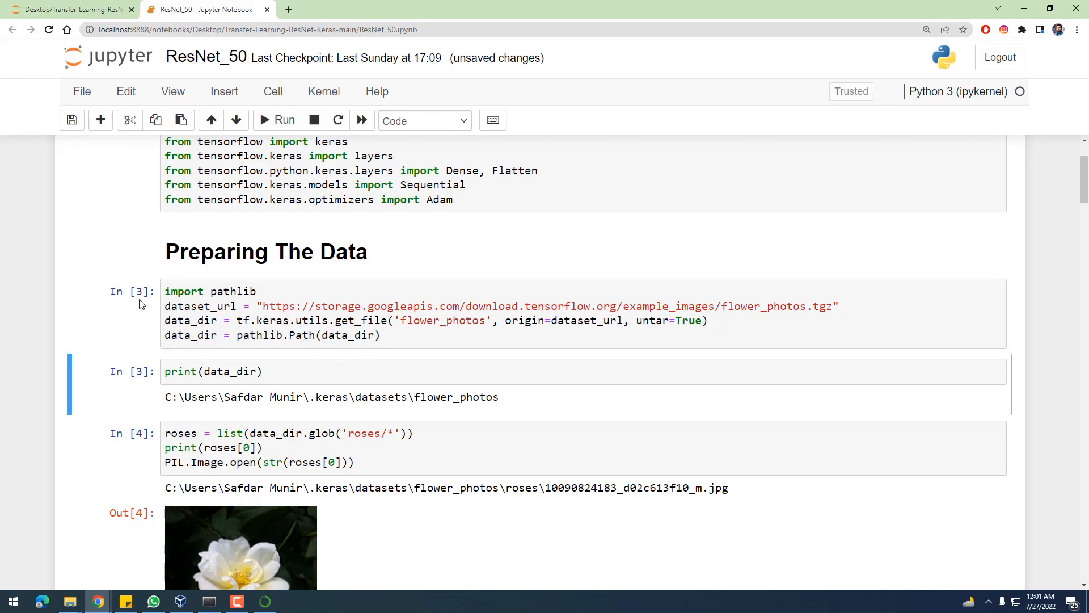
key(Return)
click(278, 121)
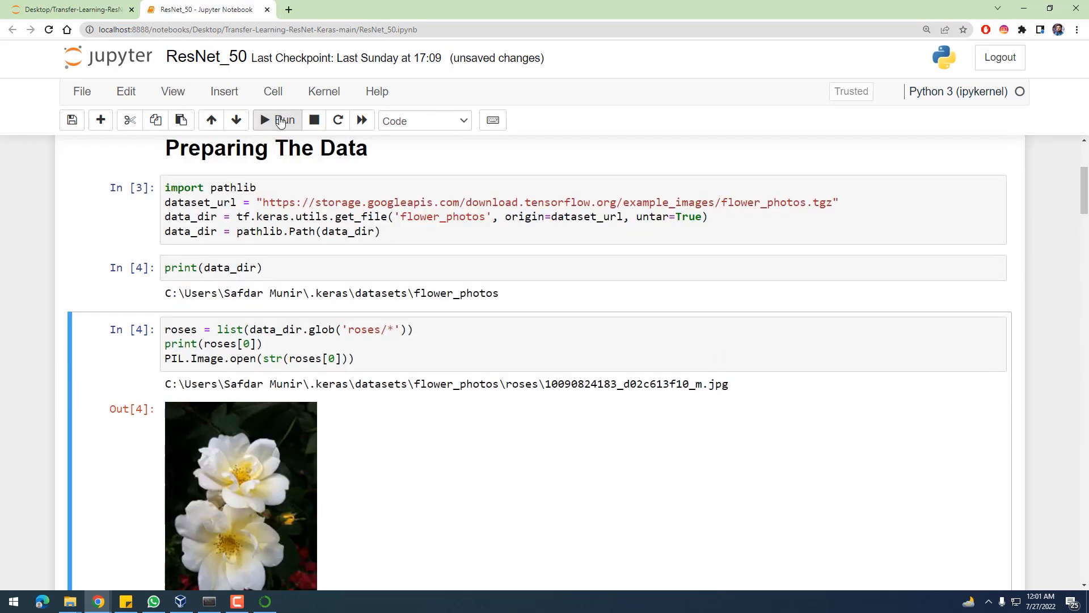
Run the cell that opens the first roses image and the cells that create the train_ds and val_ds datasets
click(280, 120)
click(279, 120)
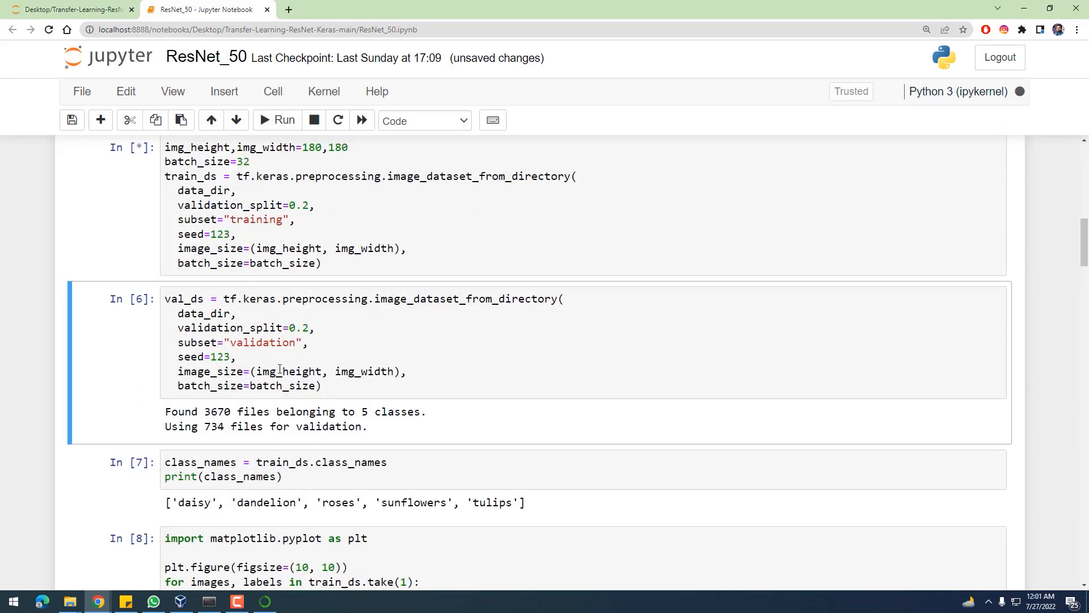
click(275, 121)
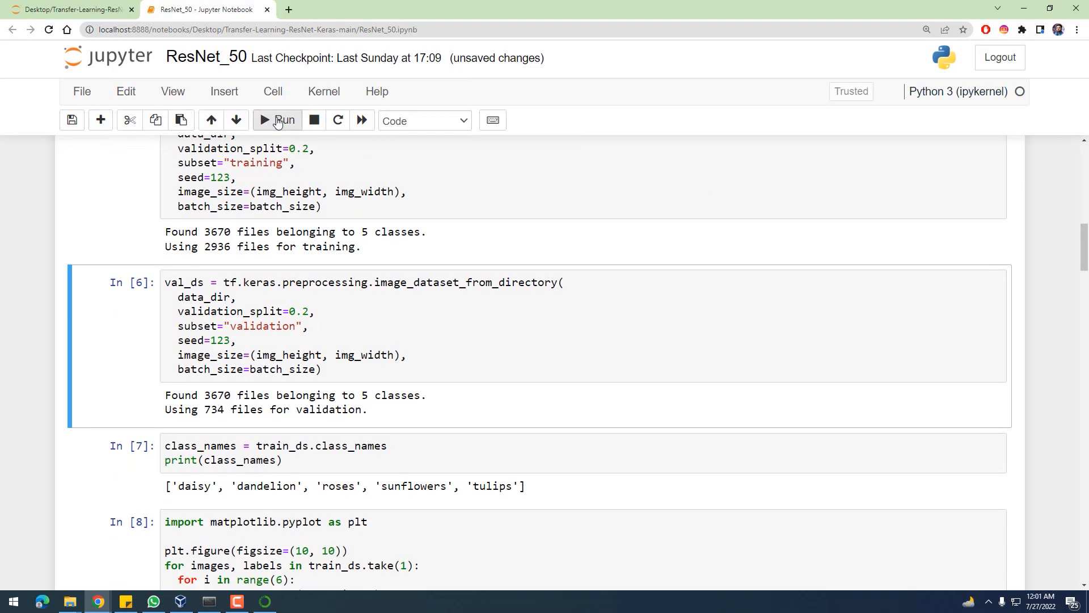
click(277, 121)
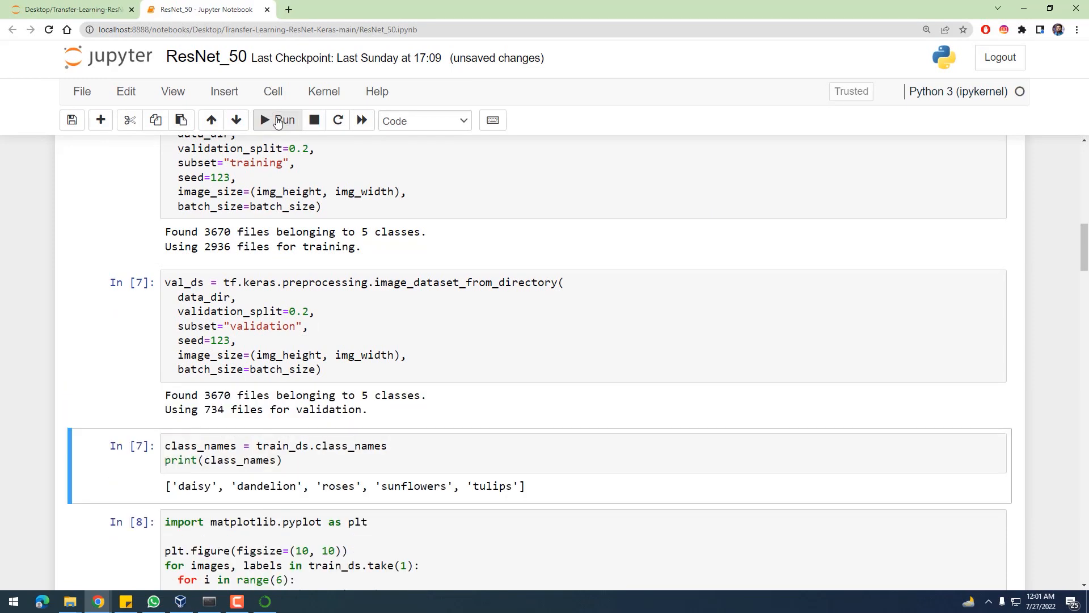
Run the class_names cell, the sample flower image plot cell and the empty cell below it
click(277, 121)
click(277, 121)
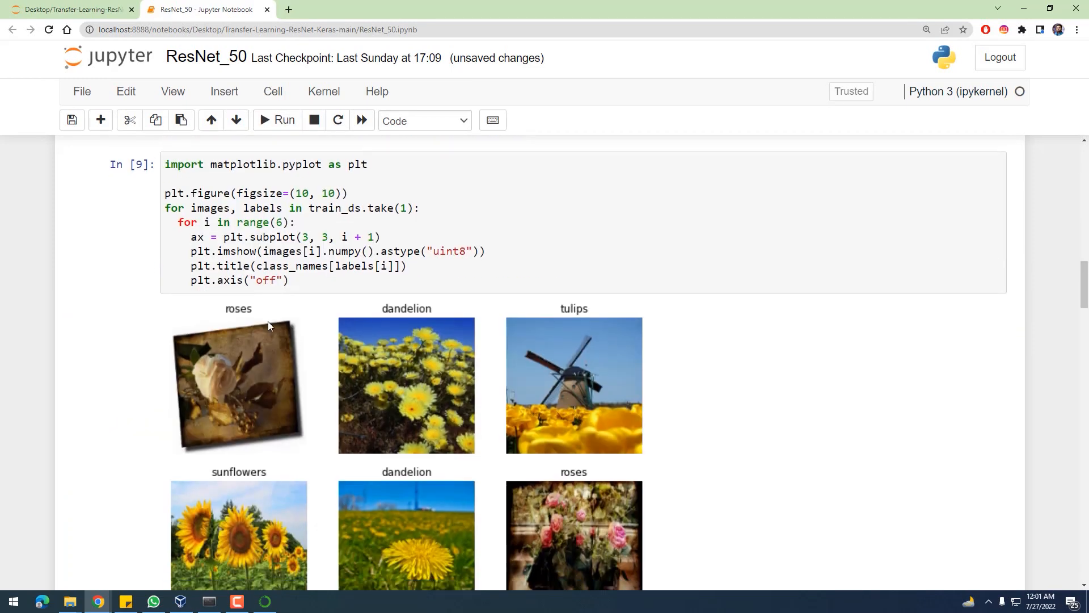
click(272, 123)
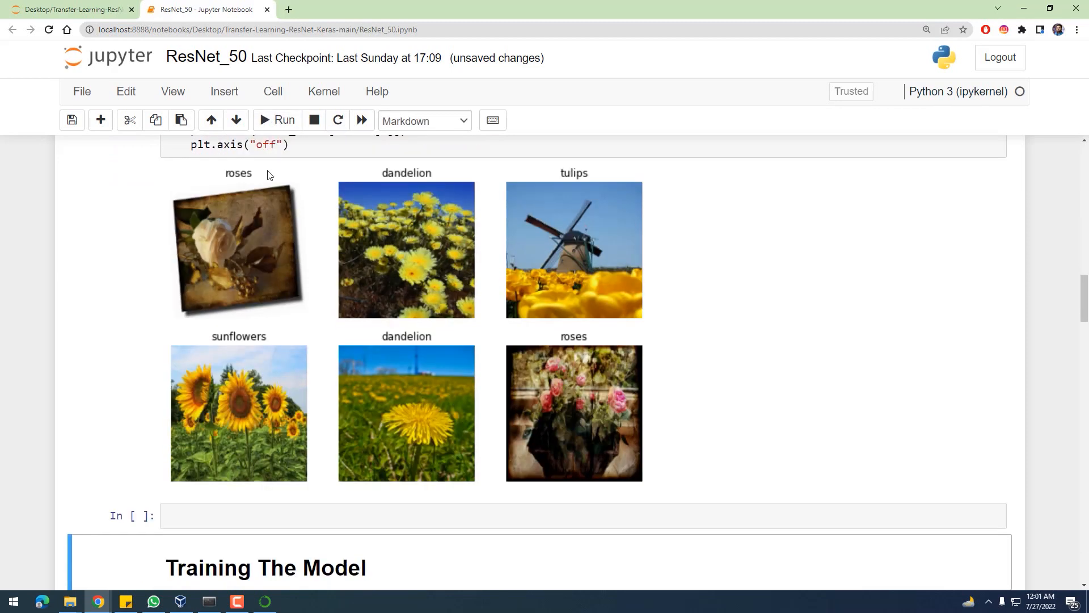
Run the Training The Model section from its heading through the ResNet50 definition, model summary and compile cells
scroll(282, 236, down, 5)
click(280, 121)
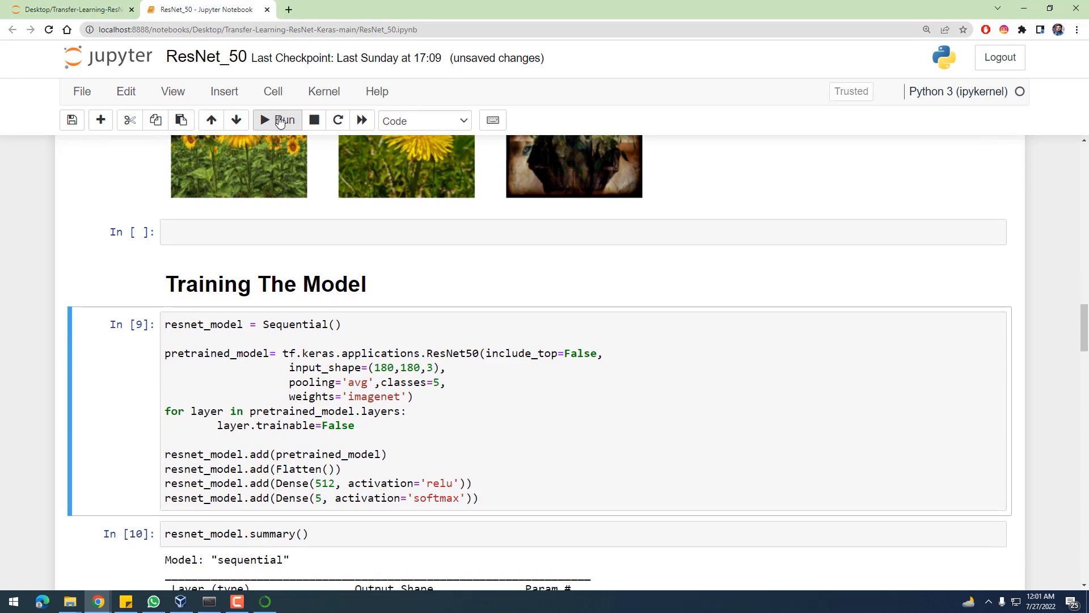
click(279, 120)
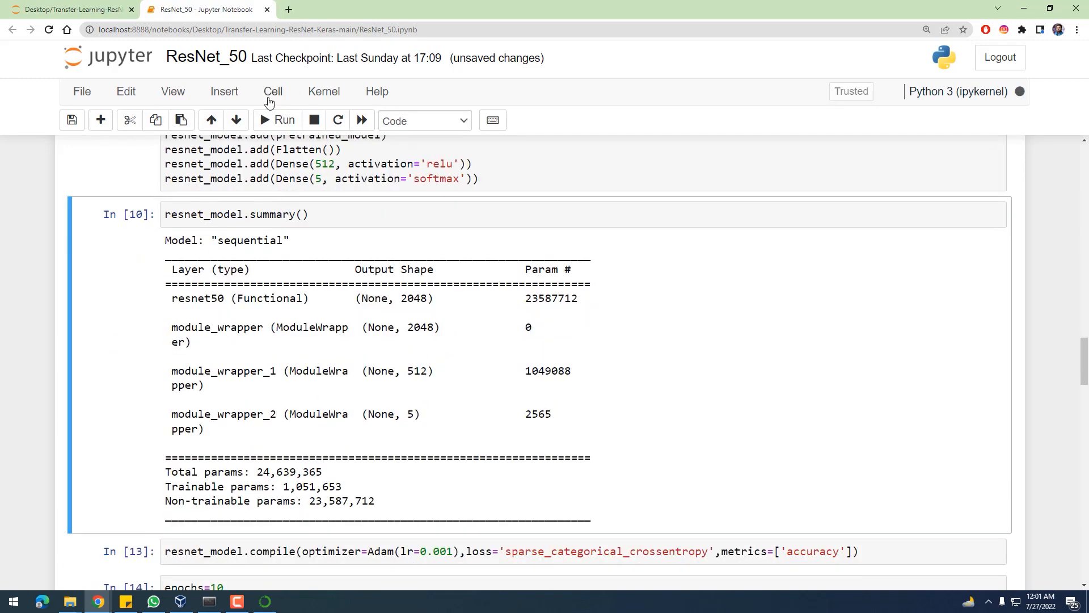
click(276, 120)
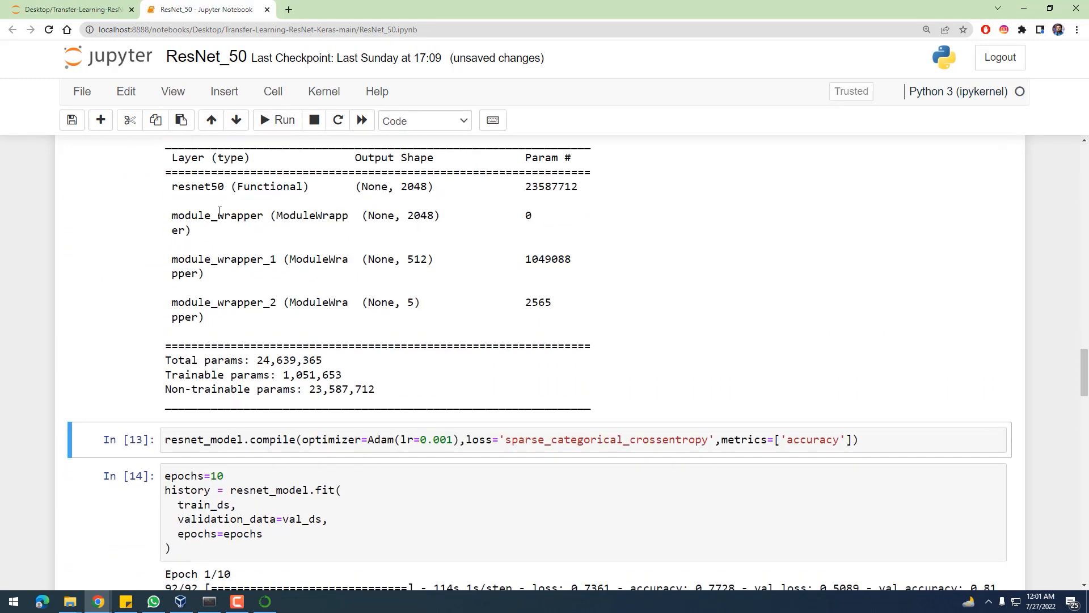
click(272, 120)
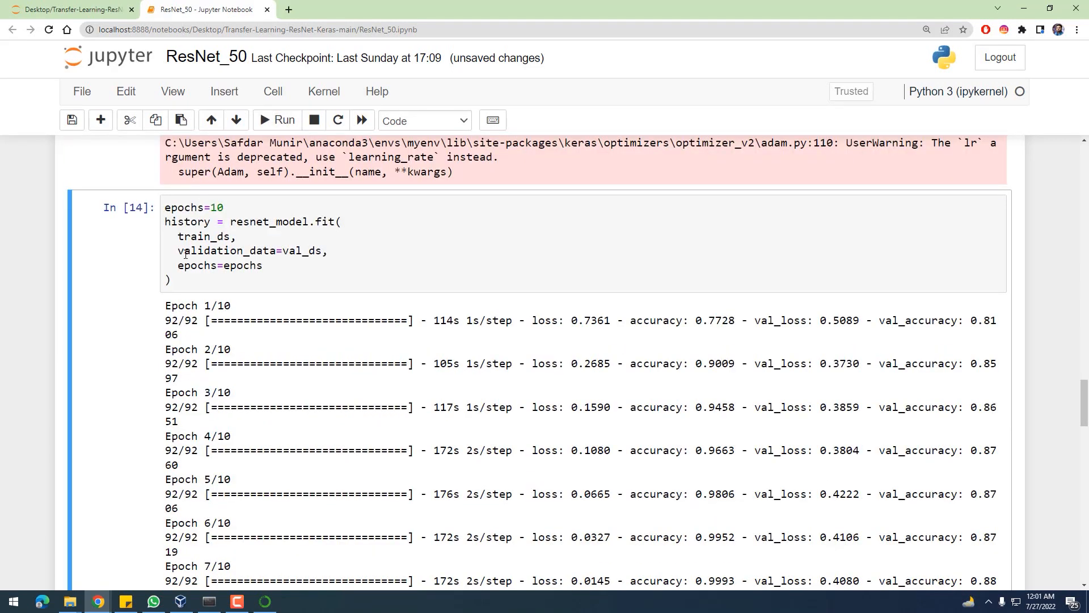
Review the model definition, the summary, the compile output and the stored epoch results around the training cell
scroll(184, 279, up, 3)
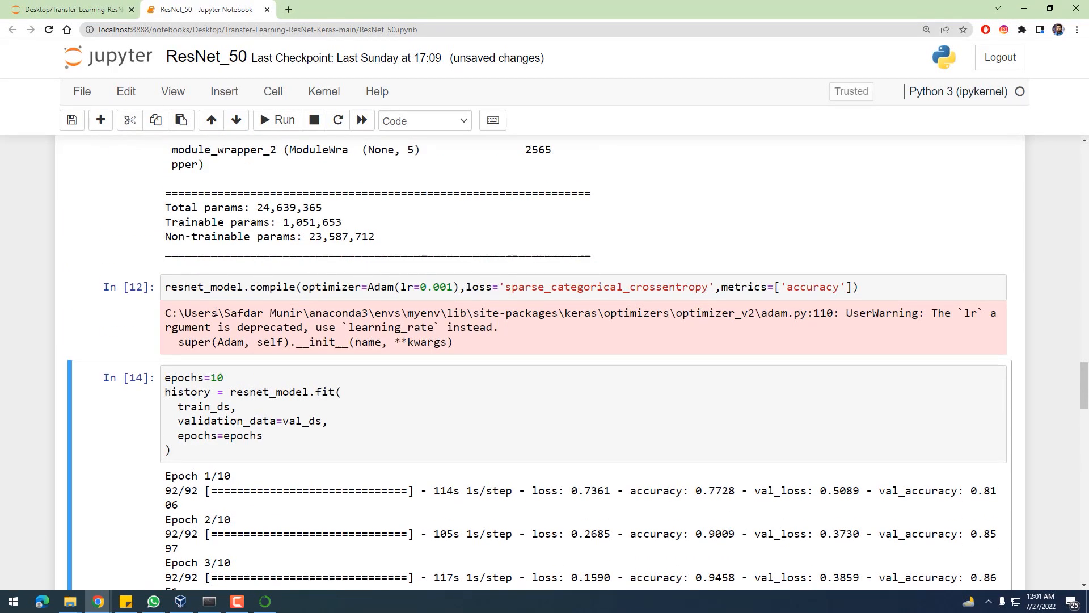
scroll(321, 323, up, 8)
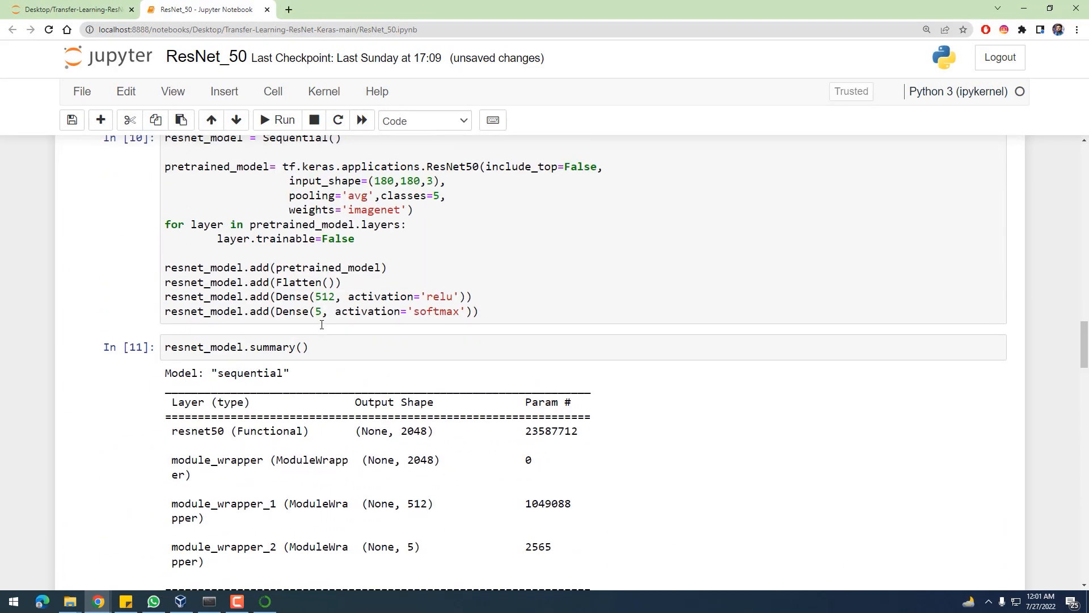
scroll(321, 328, down, 6)
scroll(322, 327, down, 3)
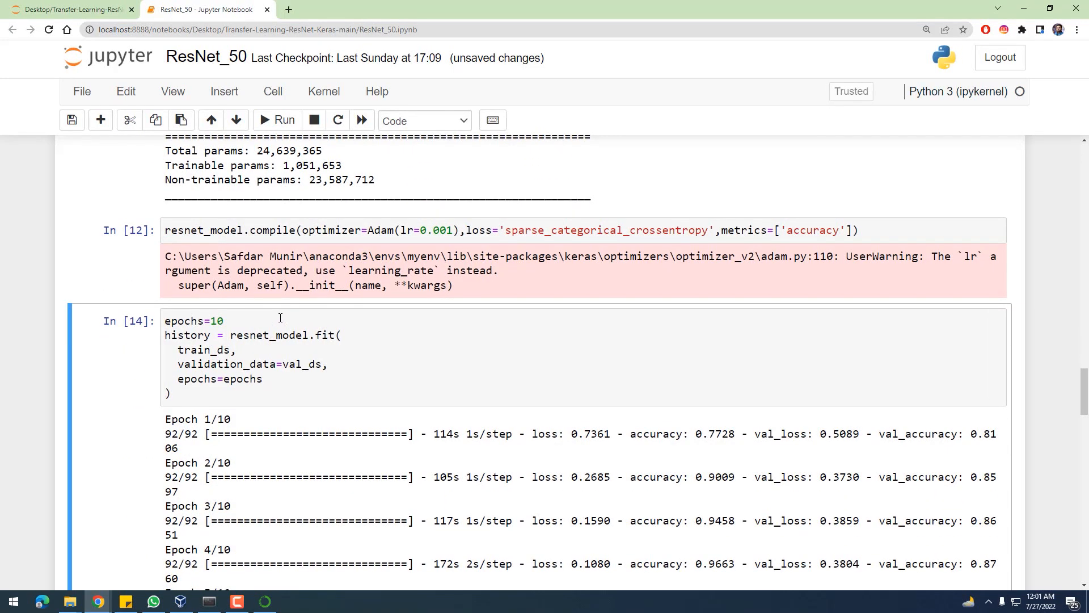
scroll(274, 313, down, 4)
scroll(273, 310, up, 5)
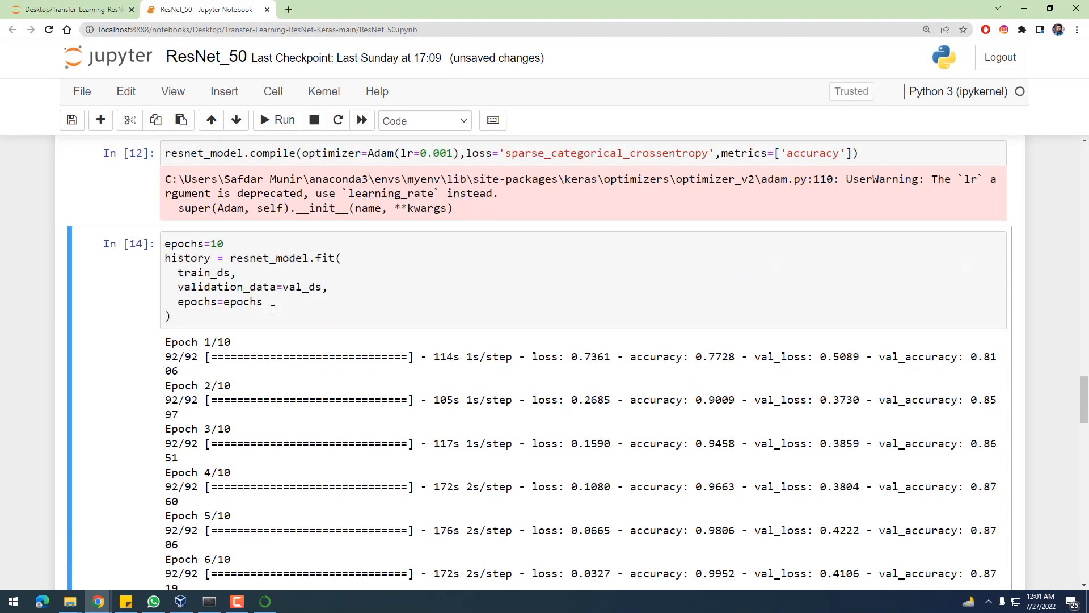
scroll(272, 310, up, 13)
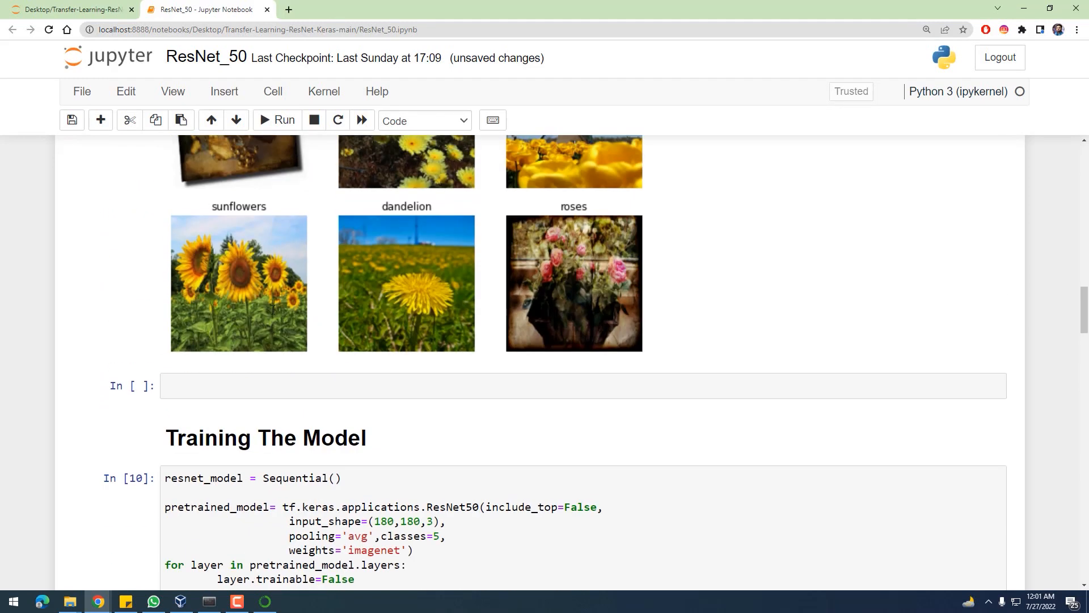
scroll(235, 344, down, 4)
Rerun the ResNet50 model definition, summary and compile cells, and start the resnet_model.fit training cell with 10 epochs
click(241, 404)
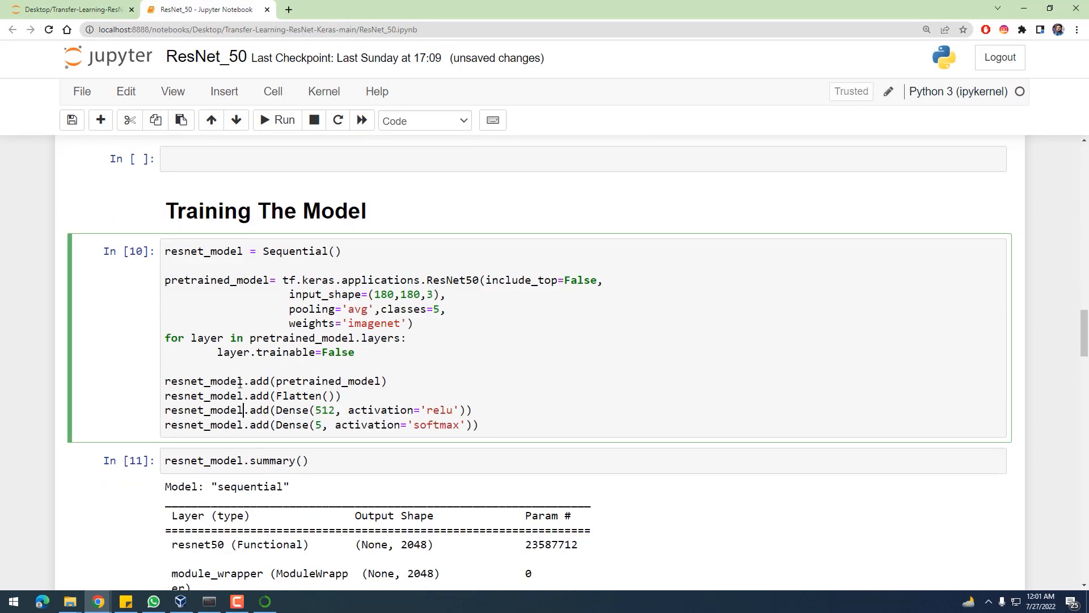
click(278, 120)
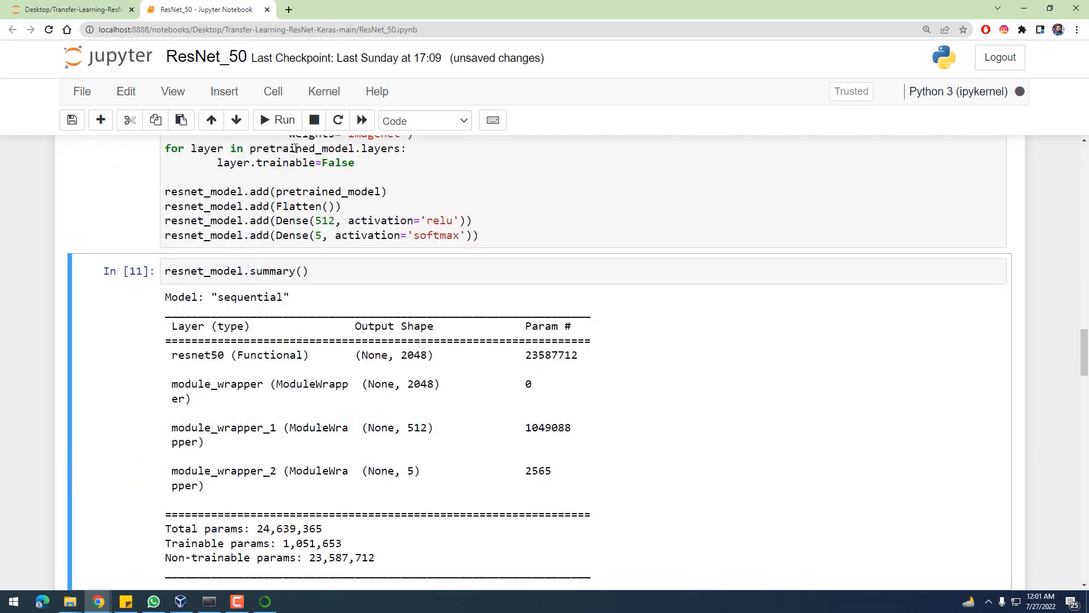
click(281, 118)
scroll(306, 322, down, 4)
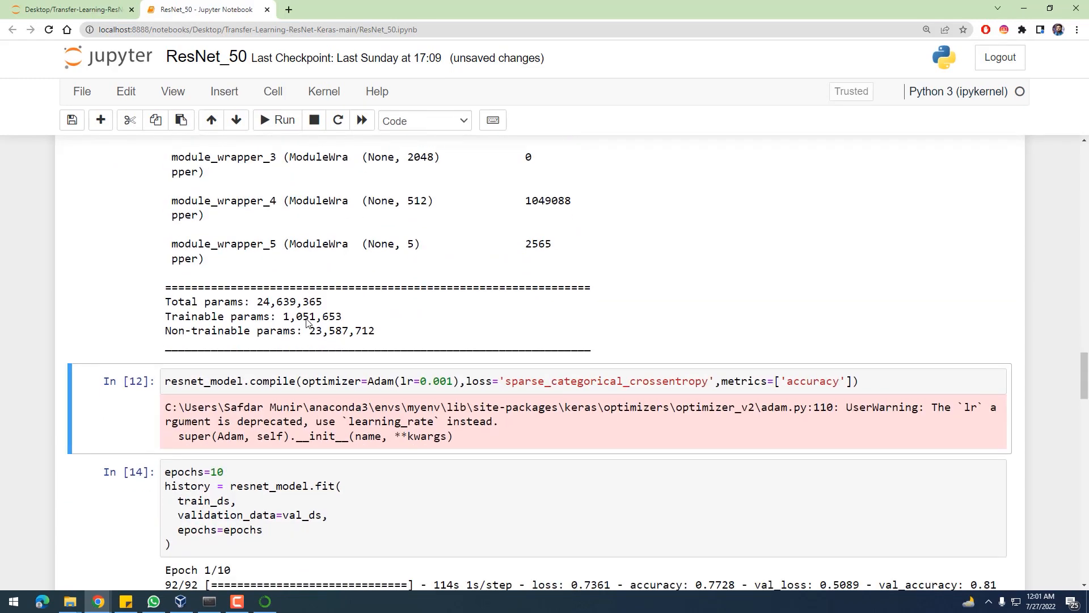
click(269, 119)
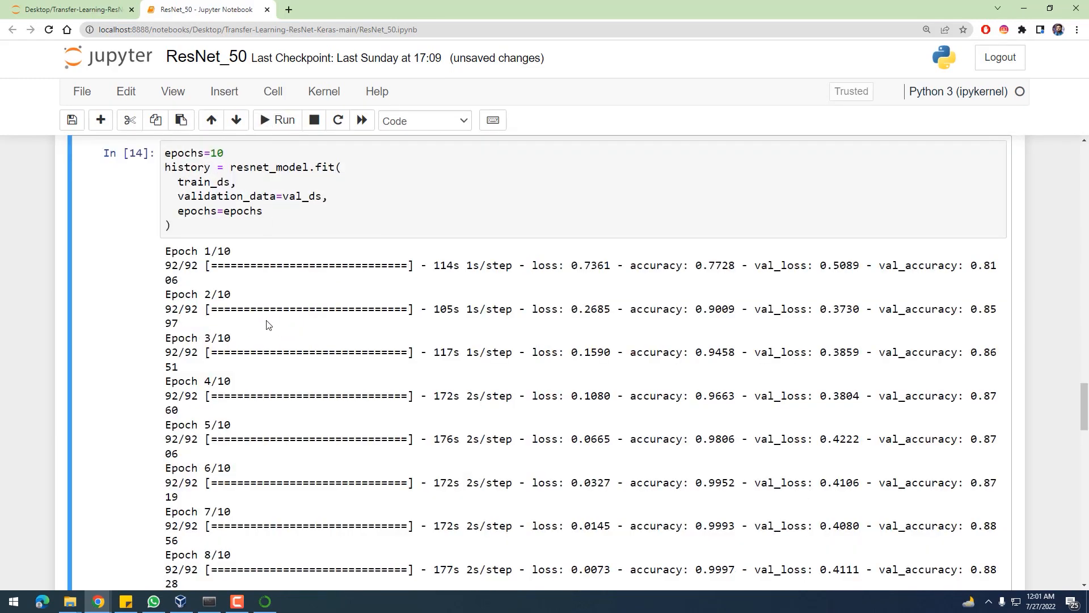
scroll(268, 325, up, 4)
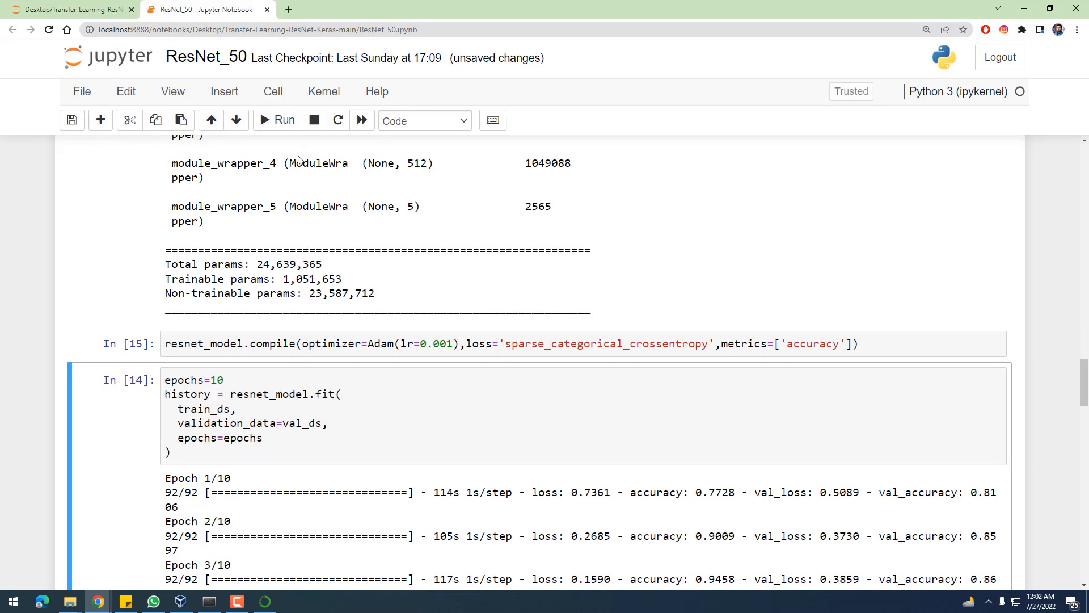
click(278, 119)
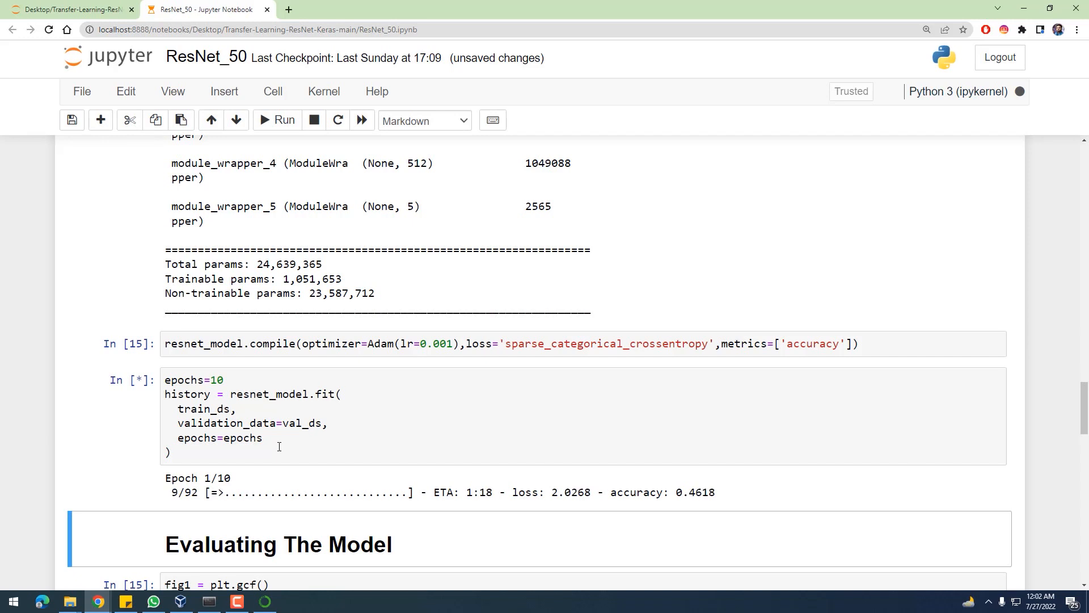
Open Task Manager, show its CPU performance graphs and move the window clear of the training progress output
key(ctrl+shift+Escape)
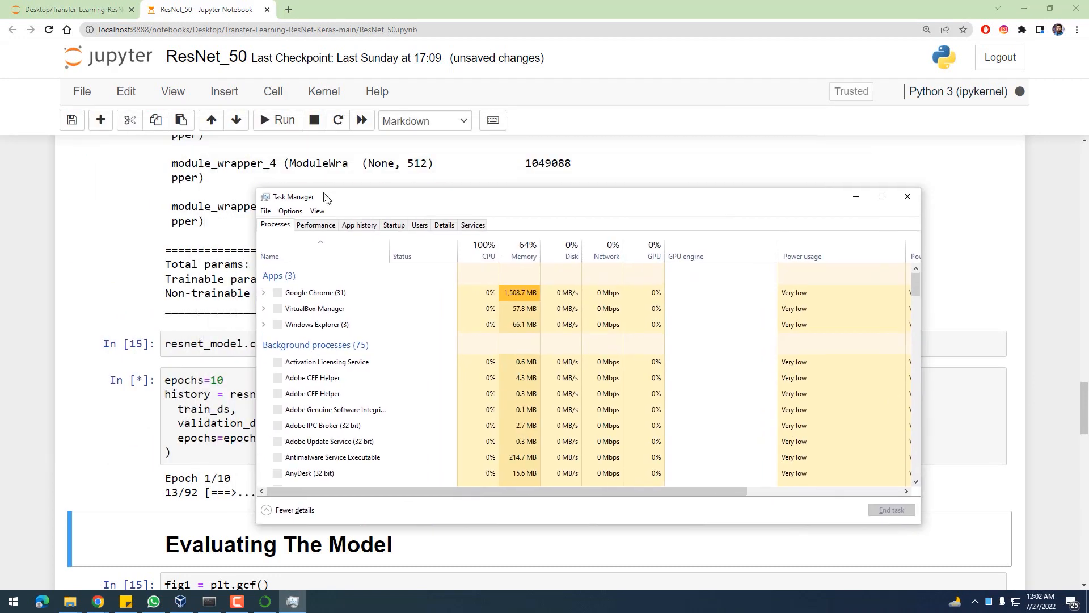
click(318, 227)
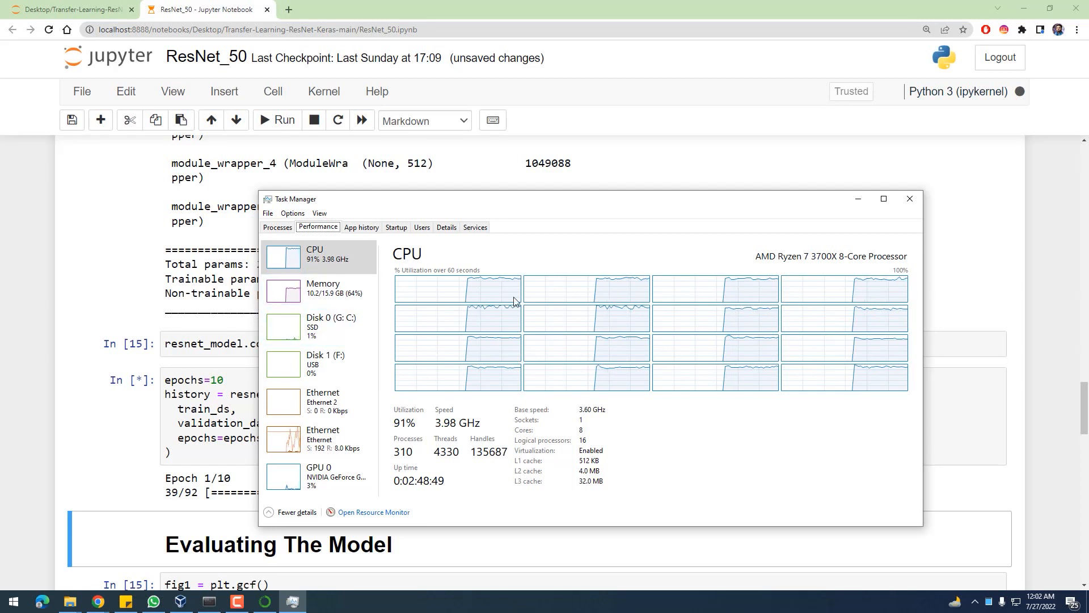
drag(733, 207, 718, 110)
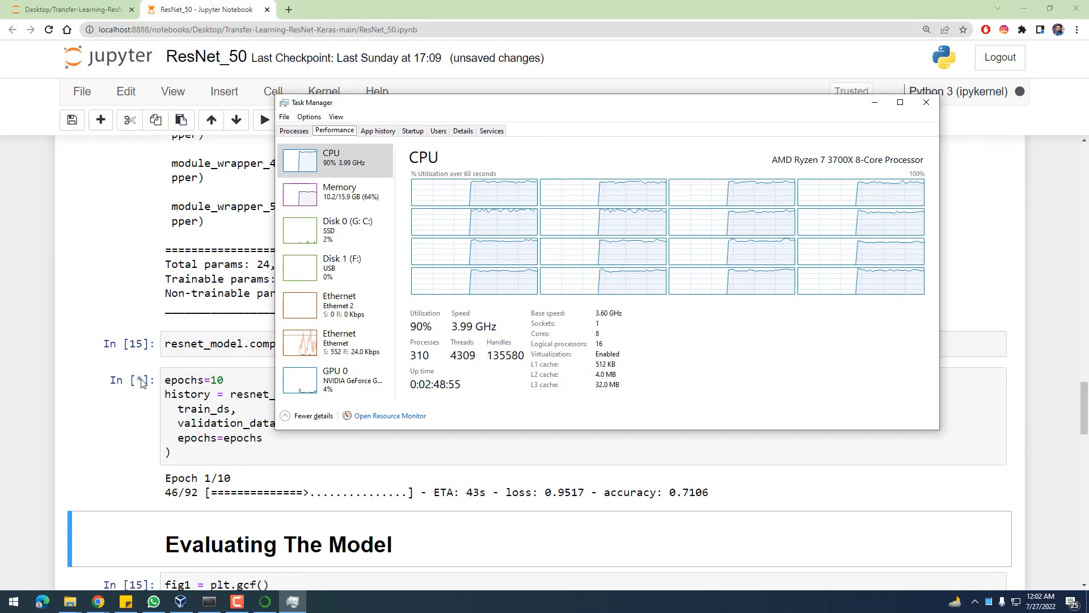
Look through the Evaluating The Model plots and the Making Predictions cells down to the end of the notebook
scroll(186, 417, down, 4)
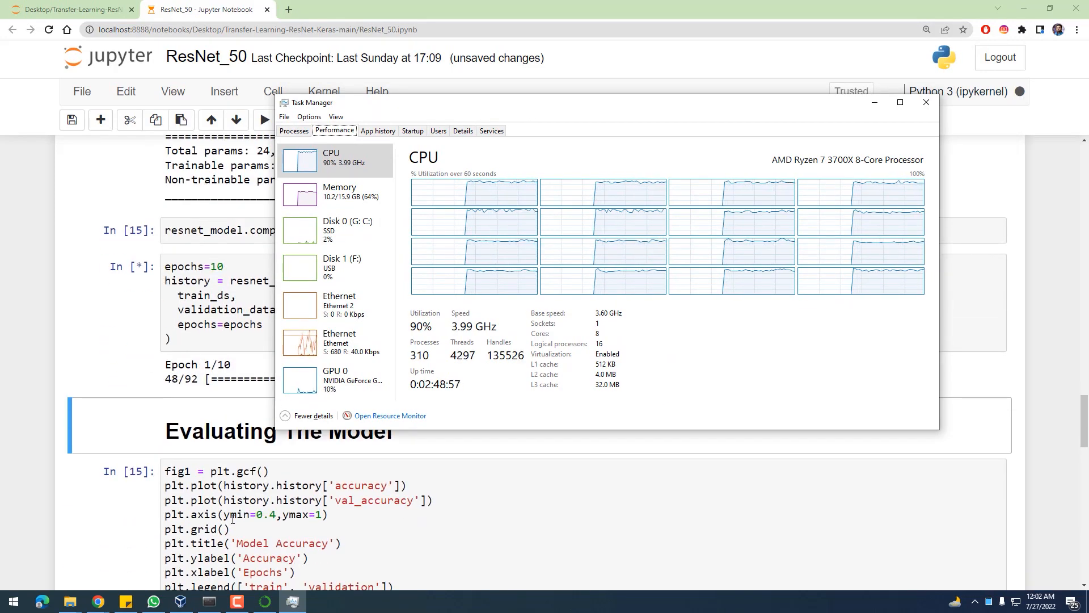
scroll(236, 470, down, 7)
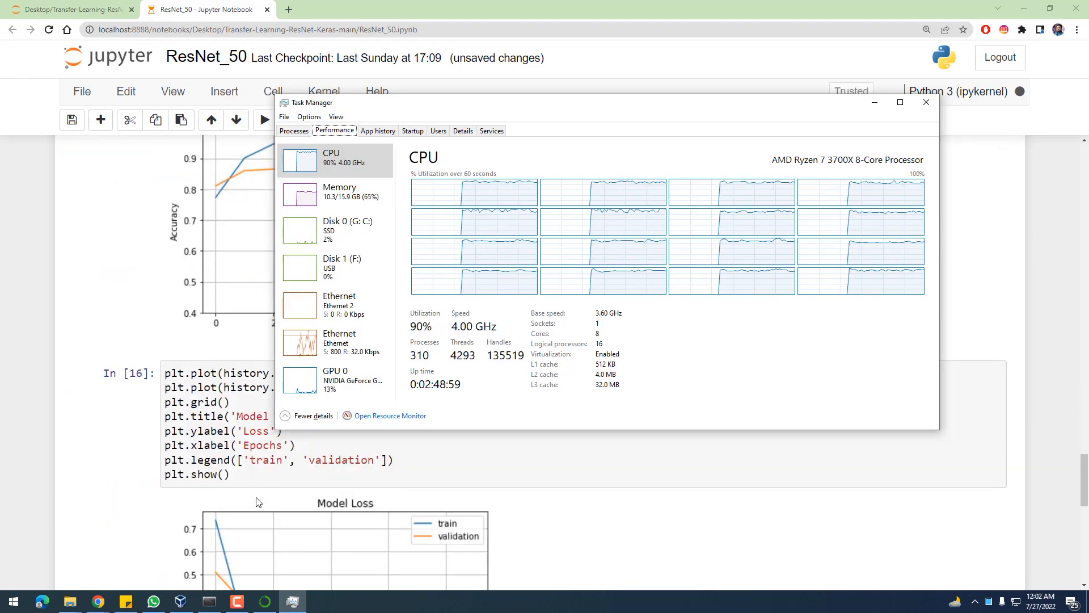
scroll(252, 542, down, 9)
scroll(232, 391, up, 1)
click(231, 387)
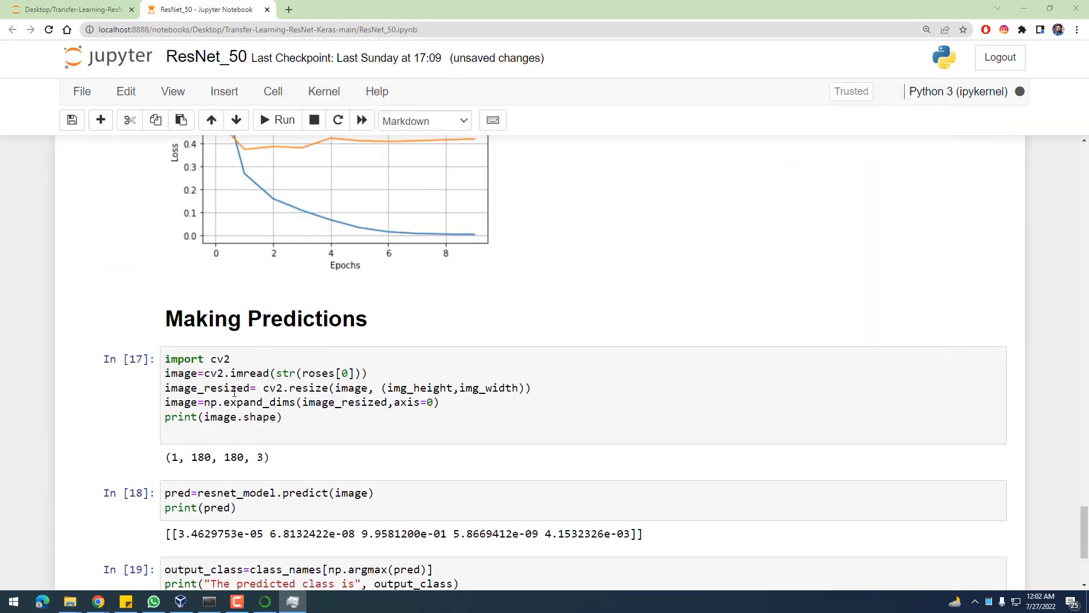
scroll(245, 431, down, 3)
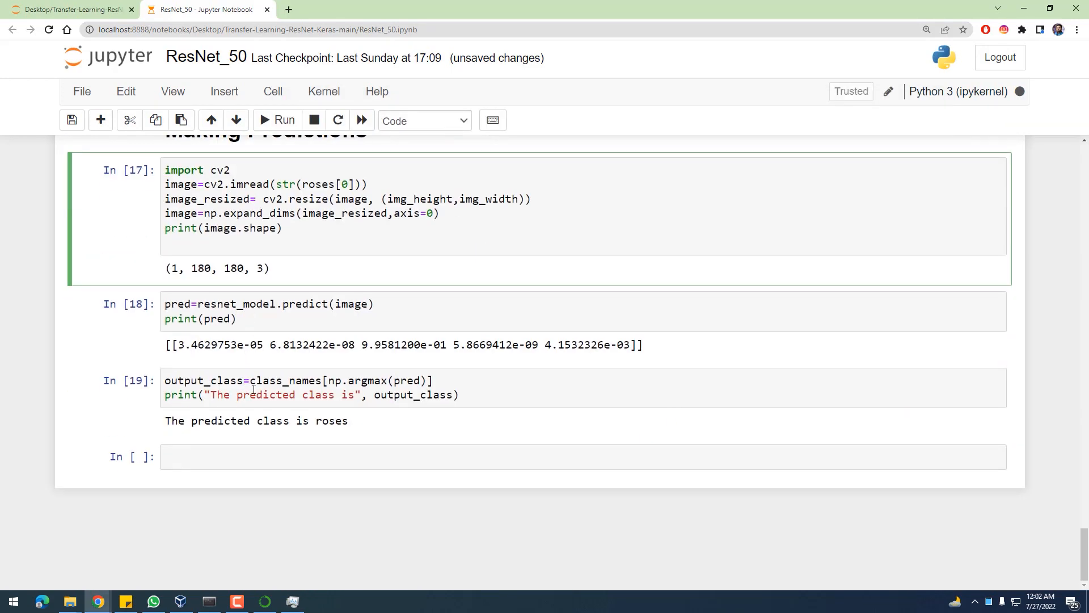
Close Task Manager and interrupt the notebook's kernel to stop the running training cell
click(290, 602)
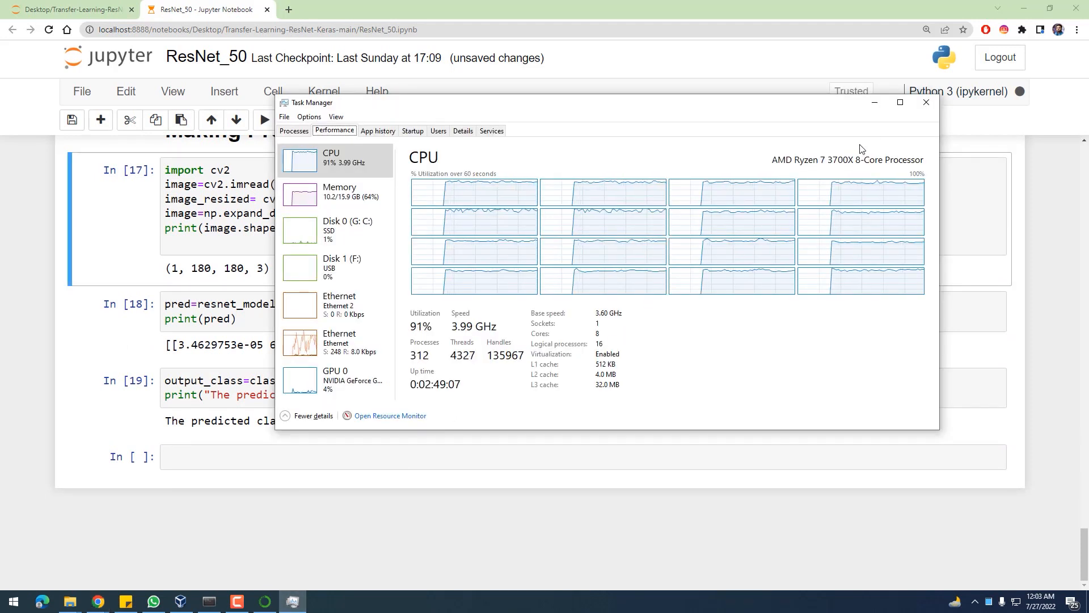
click(926, 102)
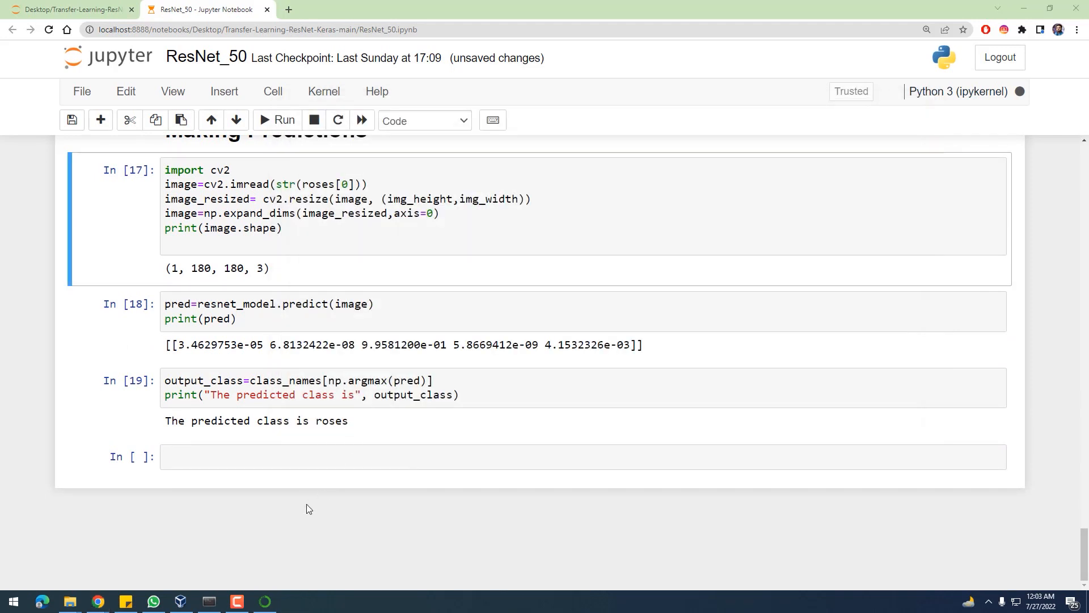
scroll(307, 504, up, 5)
scroll(306, 504, up, 14)
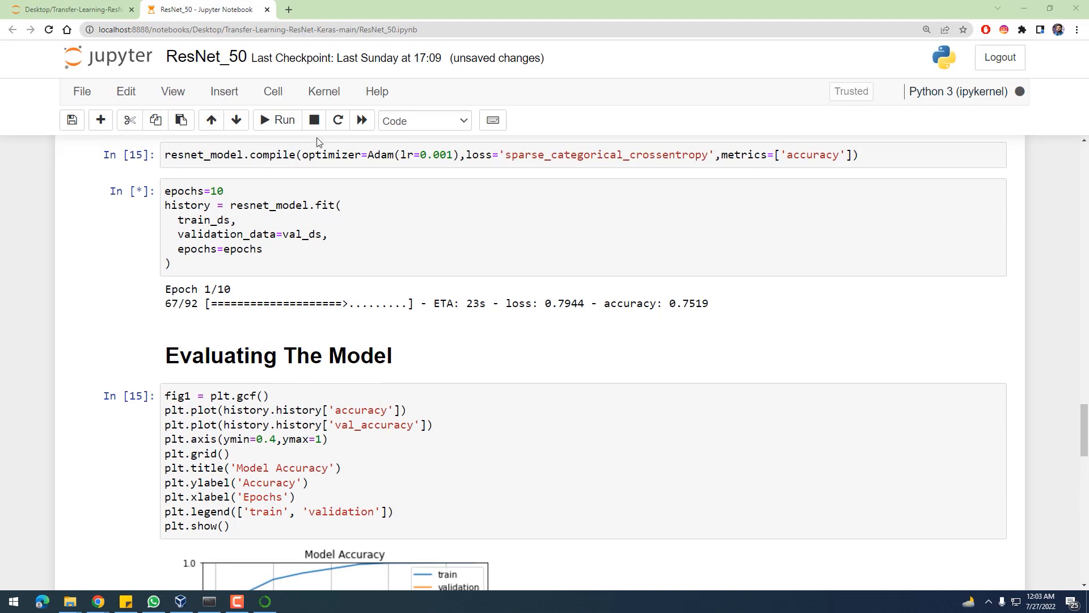
click(322, 95)
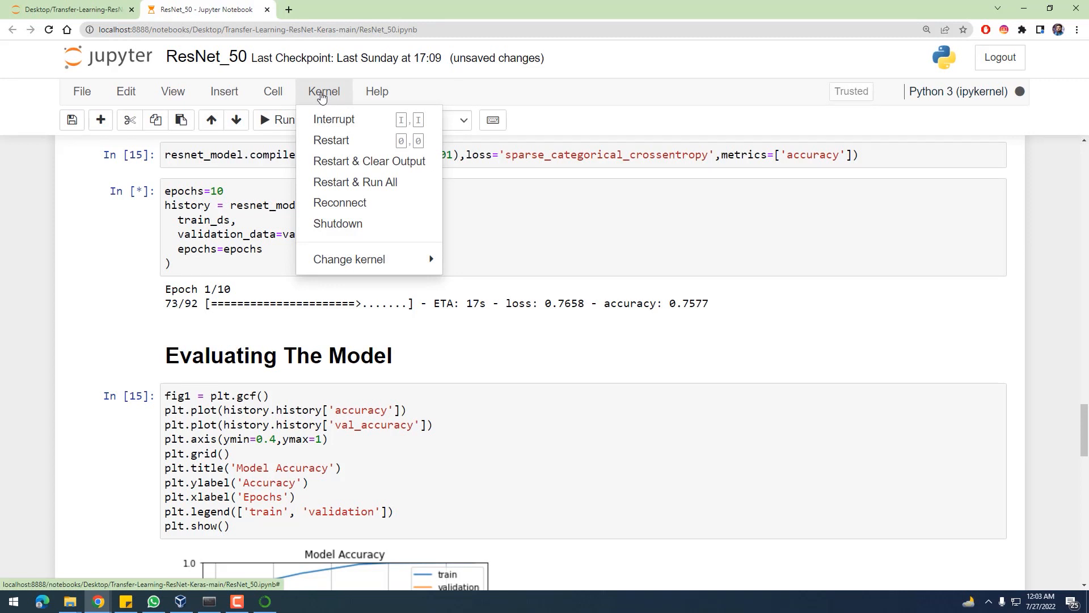
click(328, 121)
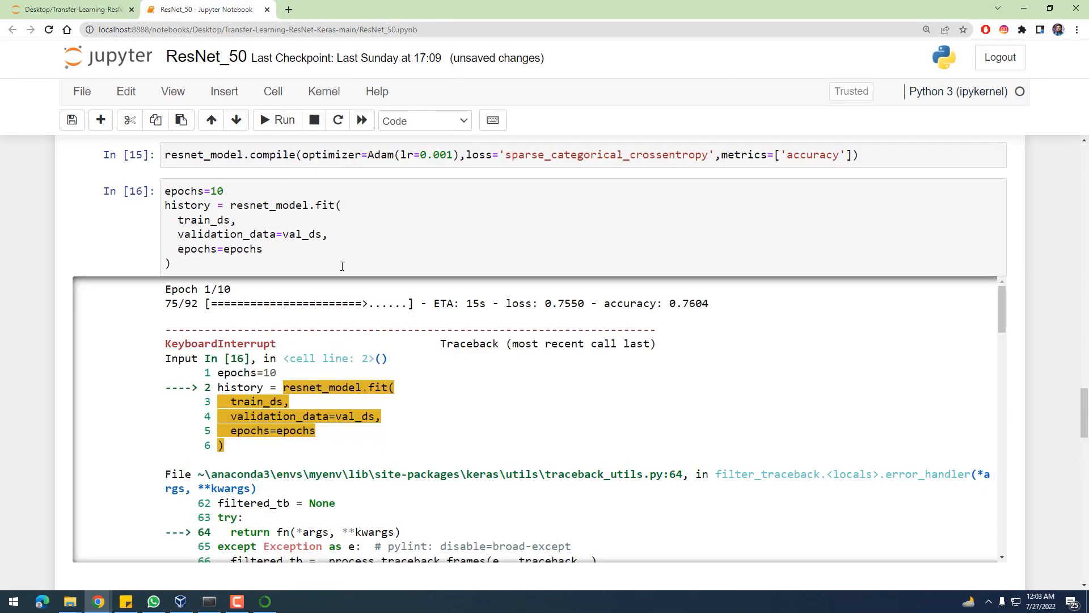
Review the interrupted training cell's traceback and highlight the three module_wrapper layers in the model summary for comparison with the model definition
scroll(338, 340, down, 8)
scroll(334, 350, up, 4)
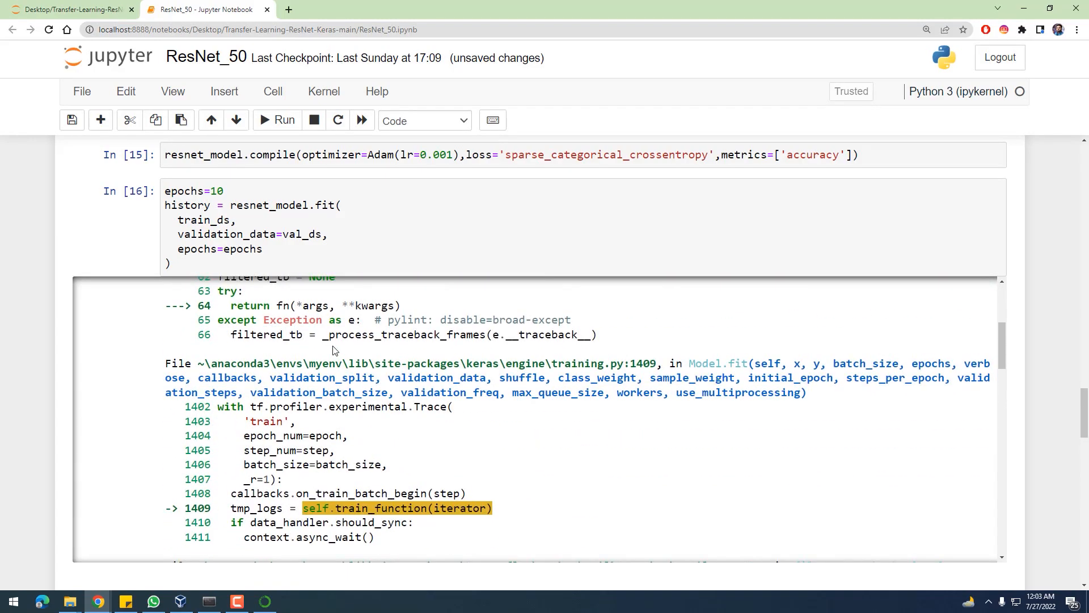
scroll(334, 350, up, 15)
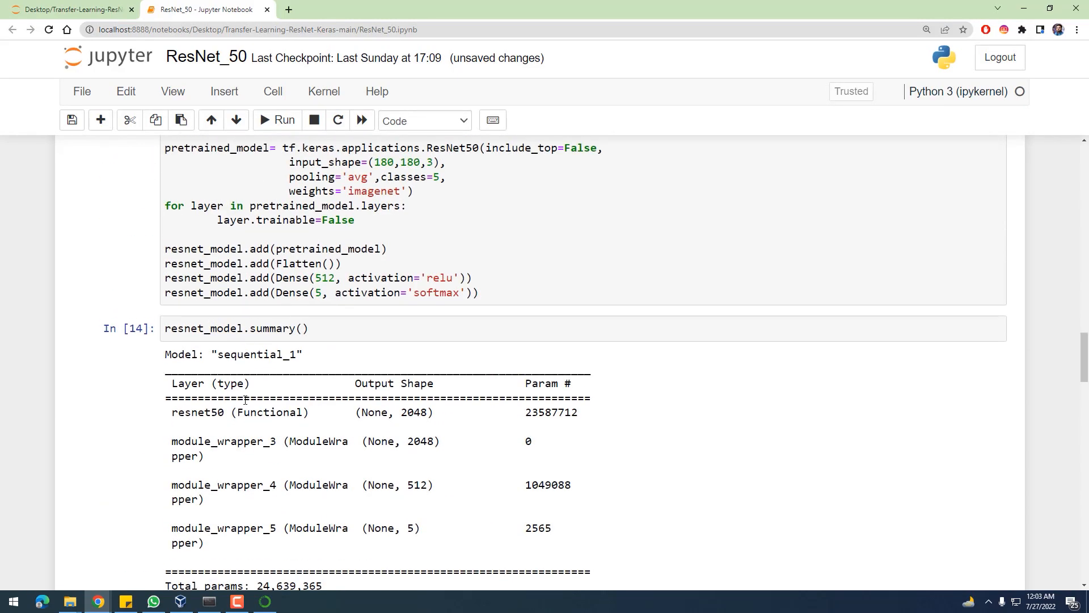
scroll(215, 415, down, 3)
drag(178, 257, 325, 379)
scroll(325, 378, up, 3)
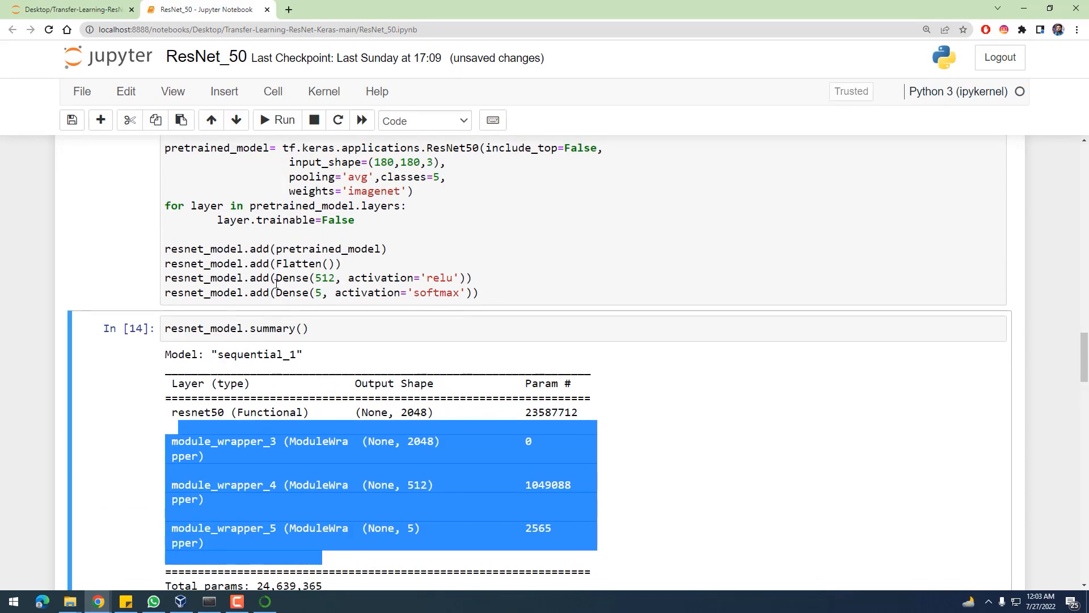
Review the notebook backwards from the model definition through the sample flower images to the class_names and validation dataset cells, highlighting the matplotlib import
click(277, 278)
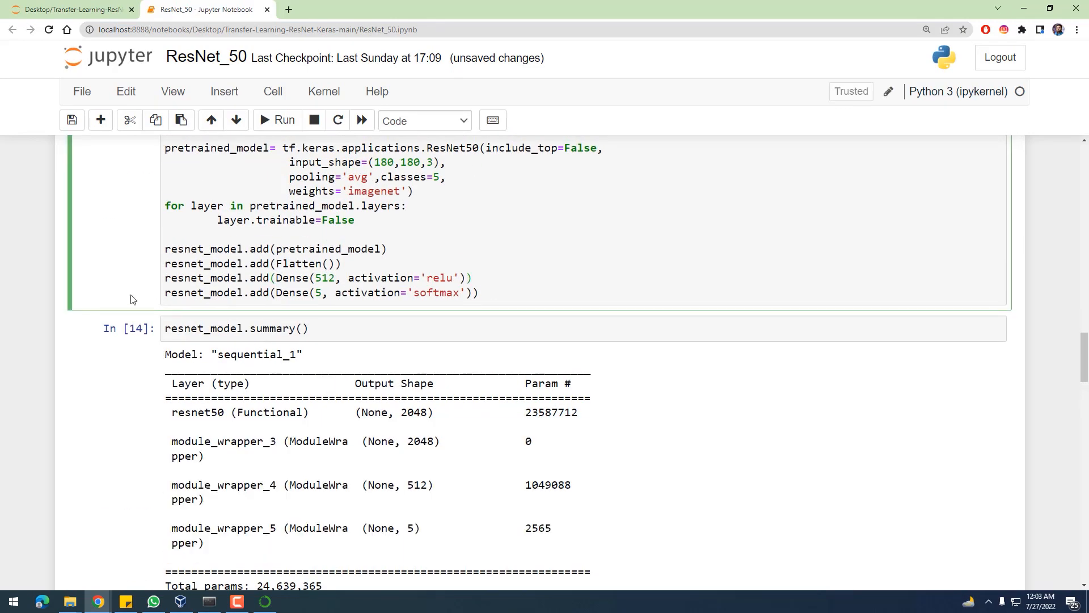
scroll(176, 312, up, 3)
scroll(235, 248, up, 2)
click(235, 255)
scroll(234, 256, up, 5)
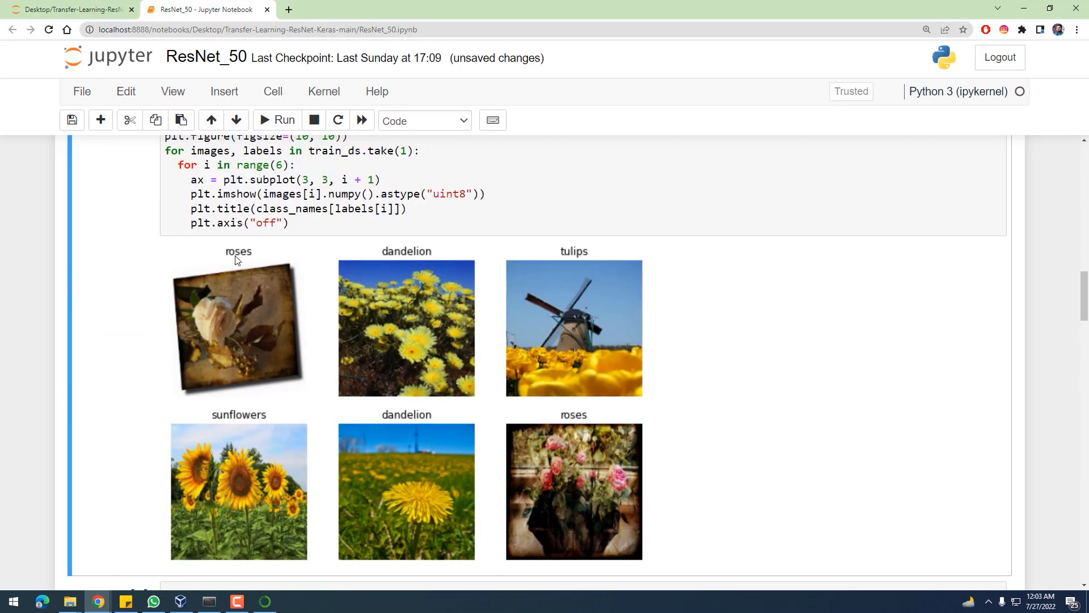
scroll(252, 209, up, 4)
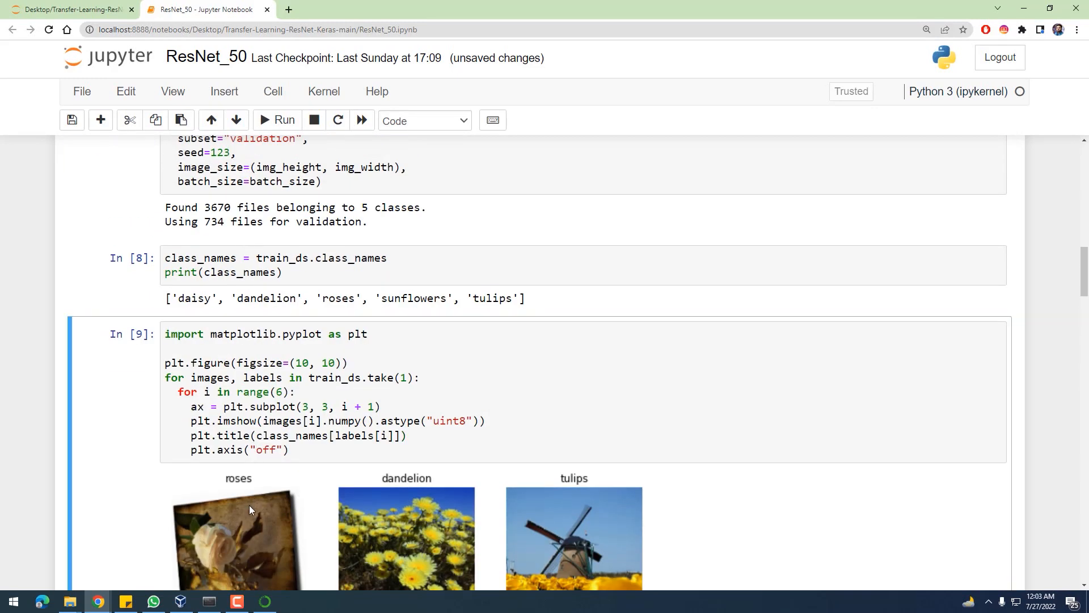
click(265, 260)
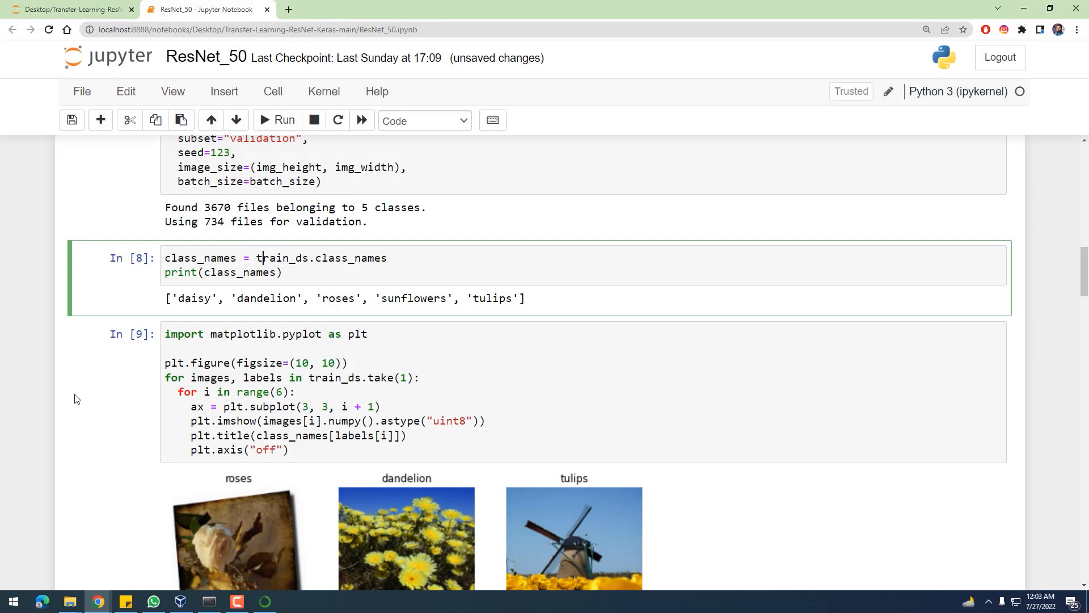
scroll(233, 357, up, 2)
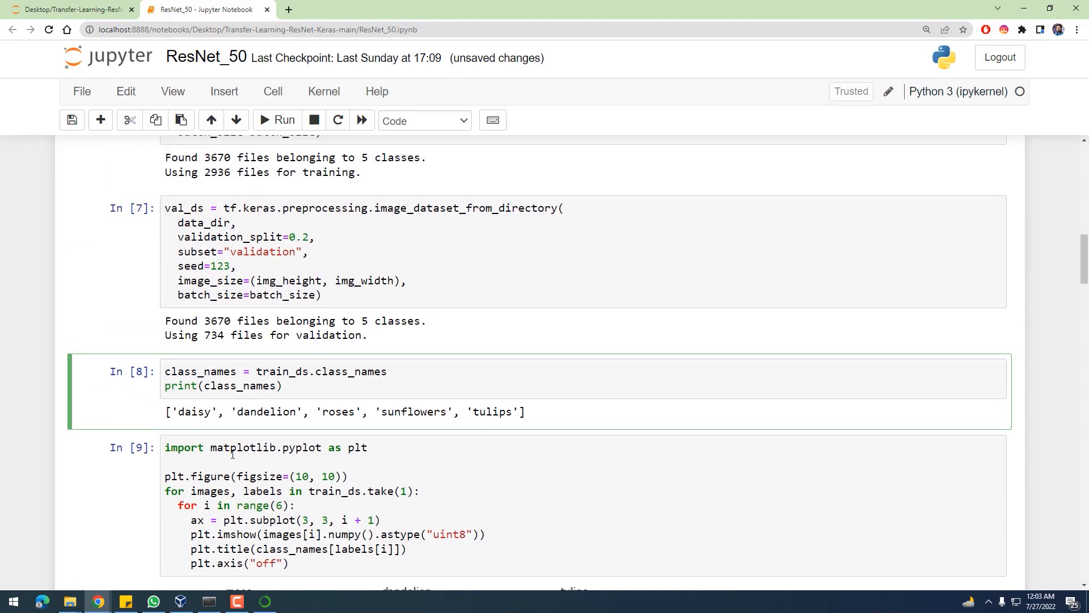
drag(216, 448, 296, 448)
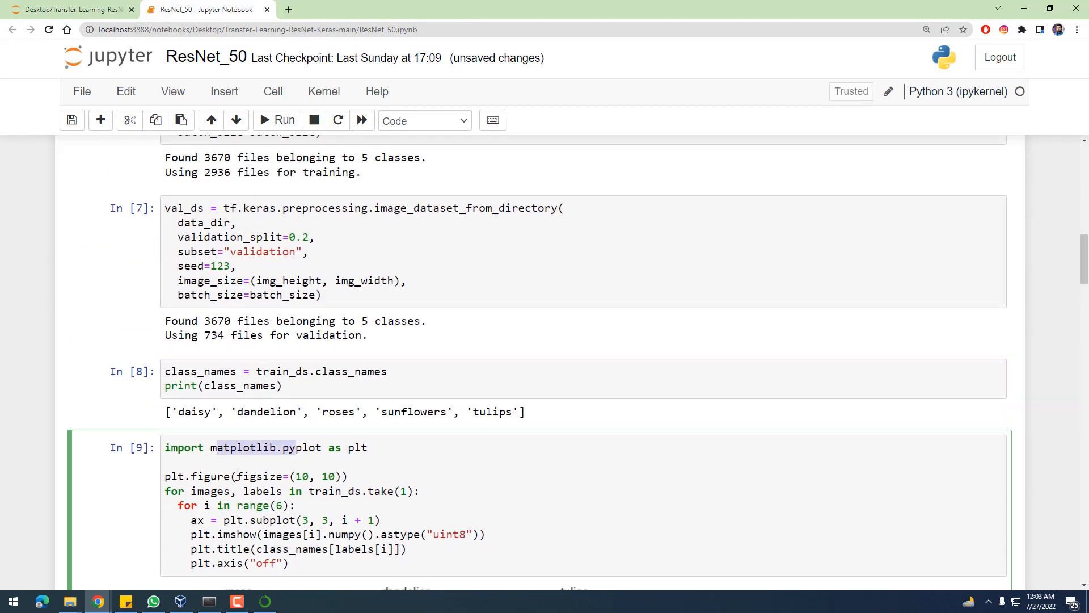